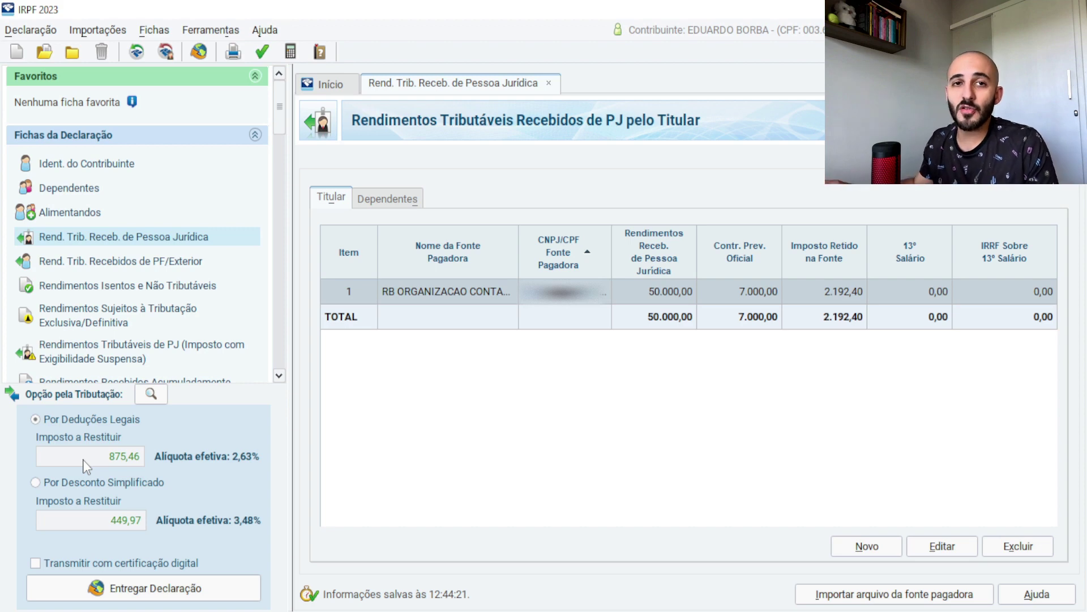
# - Switch the taxation option to Por Desconto Simplificado and examine the simplified discount calculation in Cálculo do Imposto
pyautogui.click(50, 481)
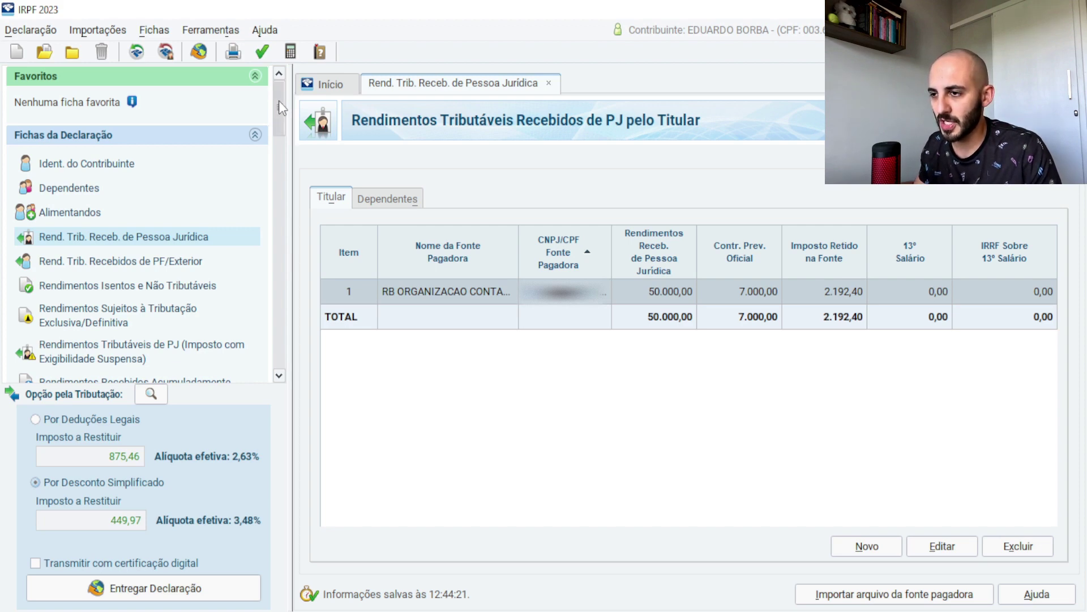
pyautogui.moveTo(279, 101); pyautogui.dragTo(283, 193)
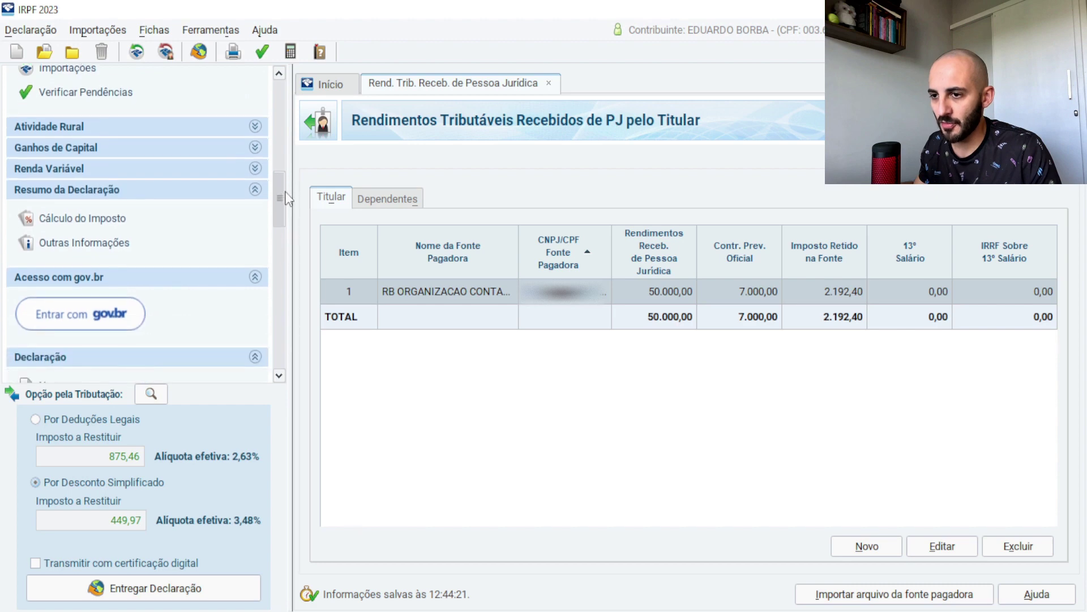
pyautogui.click(94, 221)
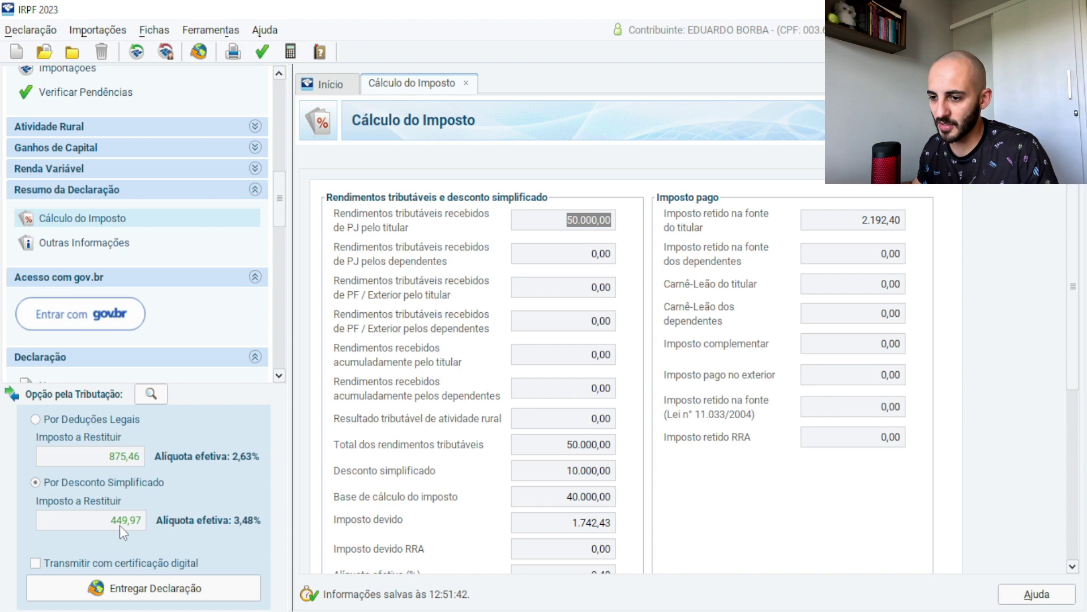
pyautogui.click(135, 519)
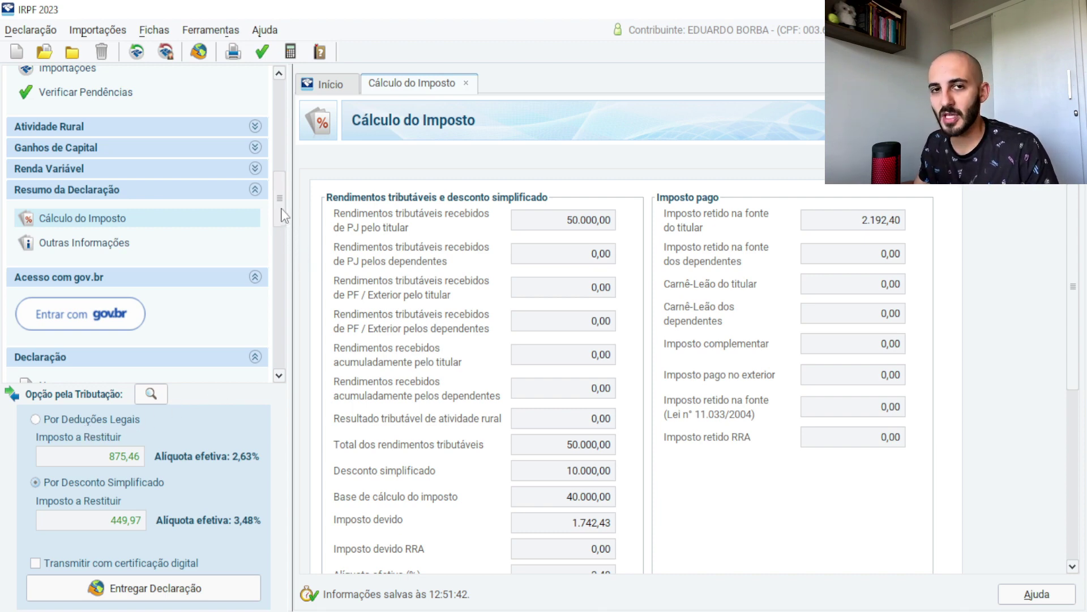
# - Return to Rend. Trib. Receb. de Pessoa Jurídica with Por Deduções Legais selected, and calculate 50000 minus 7000 in the calculator
pyautogui.moveTo(282, 209); pyautogui.dragTo(280, 115)
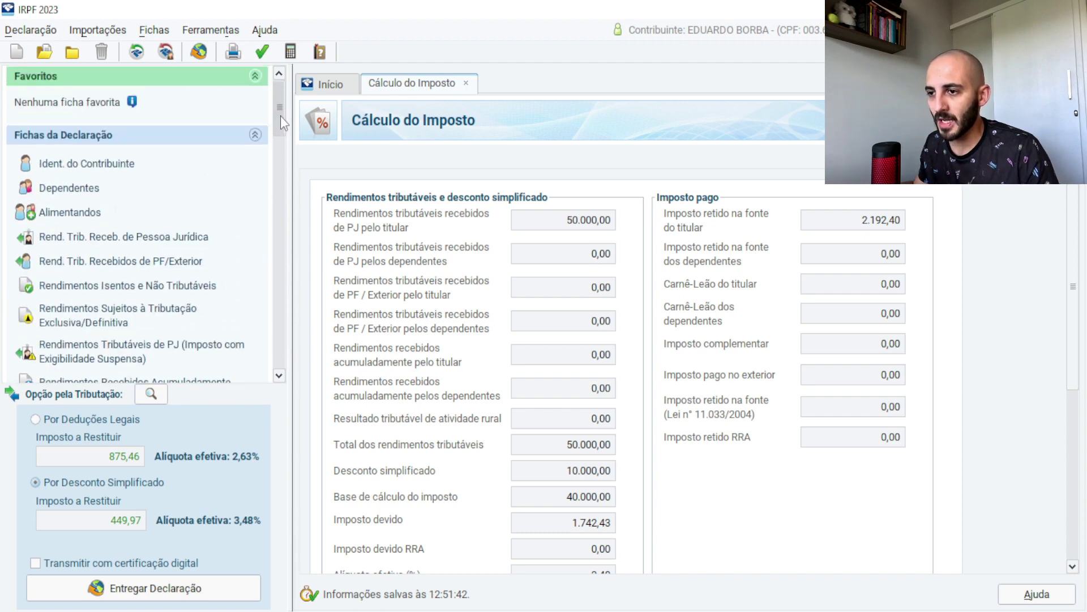
pyautogui.click(154, 243)
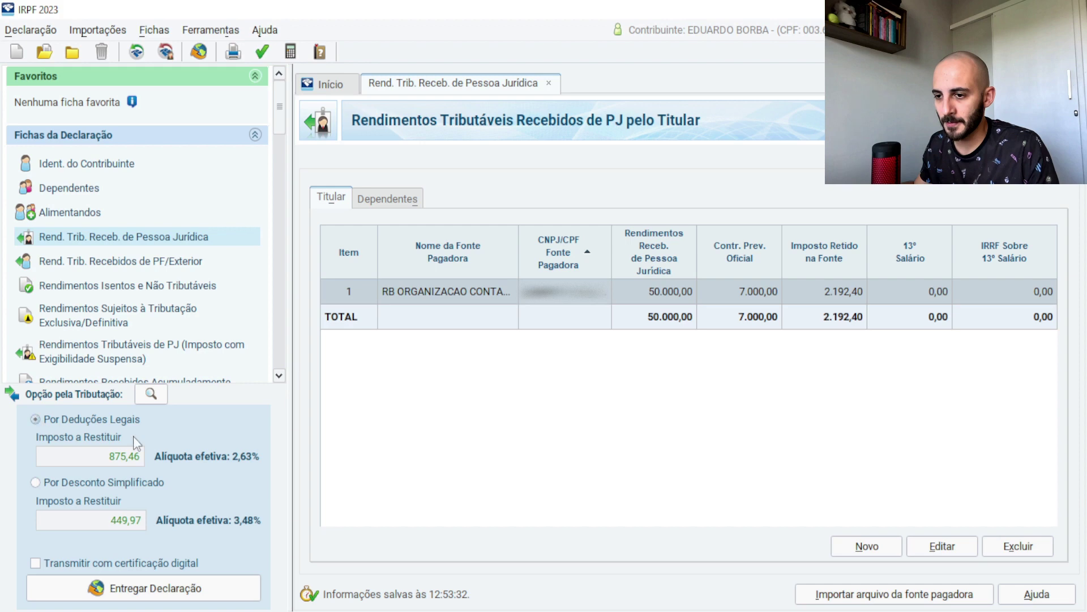
pyautogui.moveTo(484, 611)
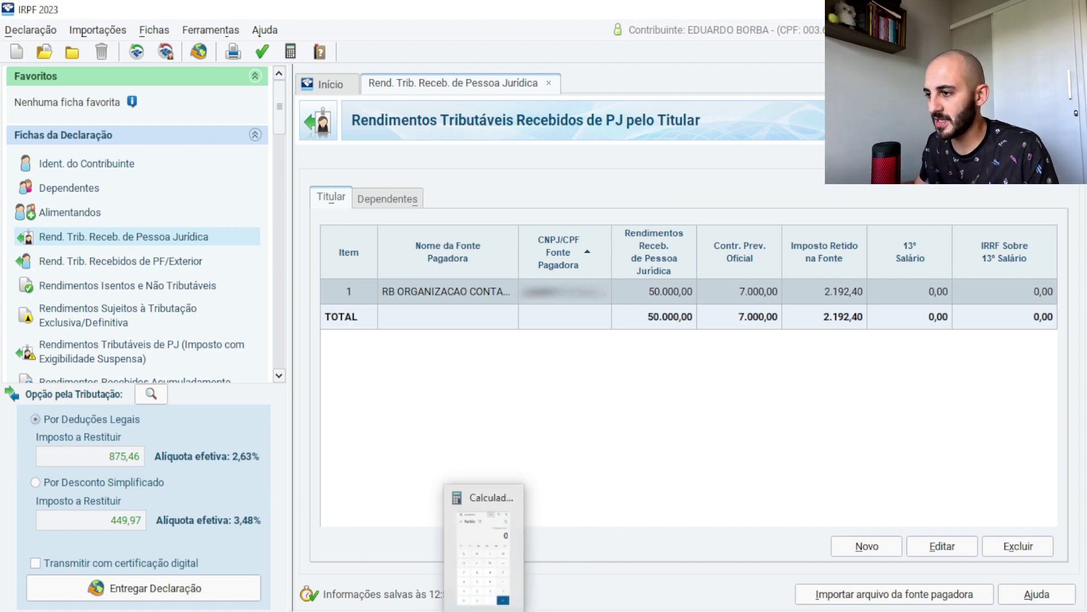
pyautogui.click(485, 611)
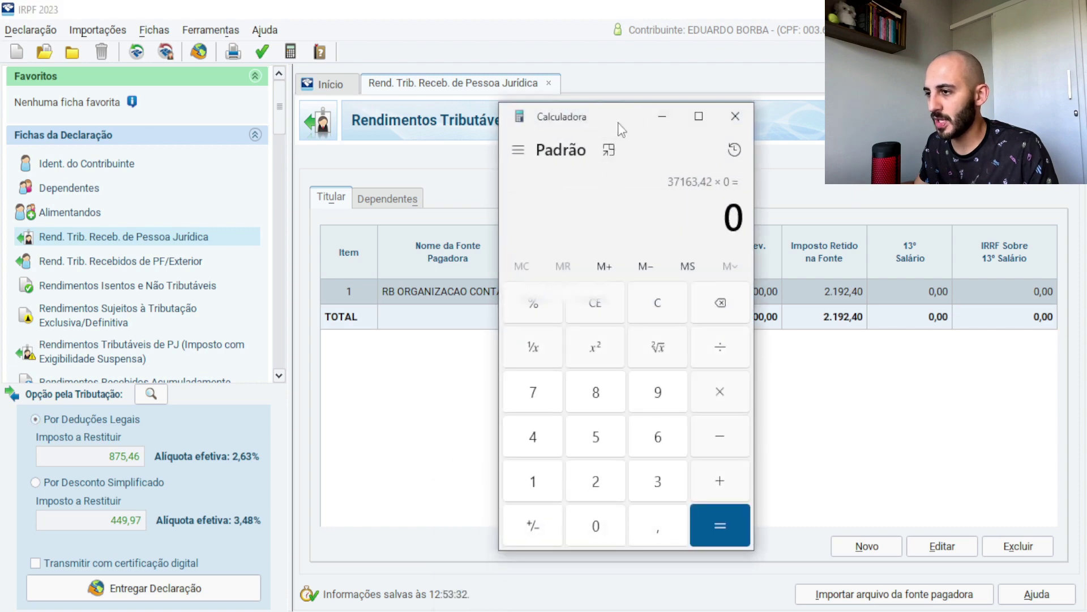
pyautogui.moveTo(619, 126); pyautogui.dragTo(442, 95)
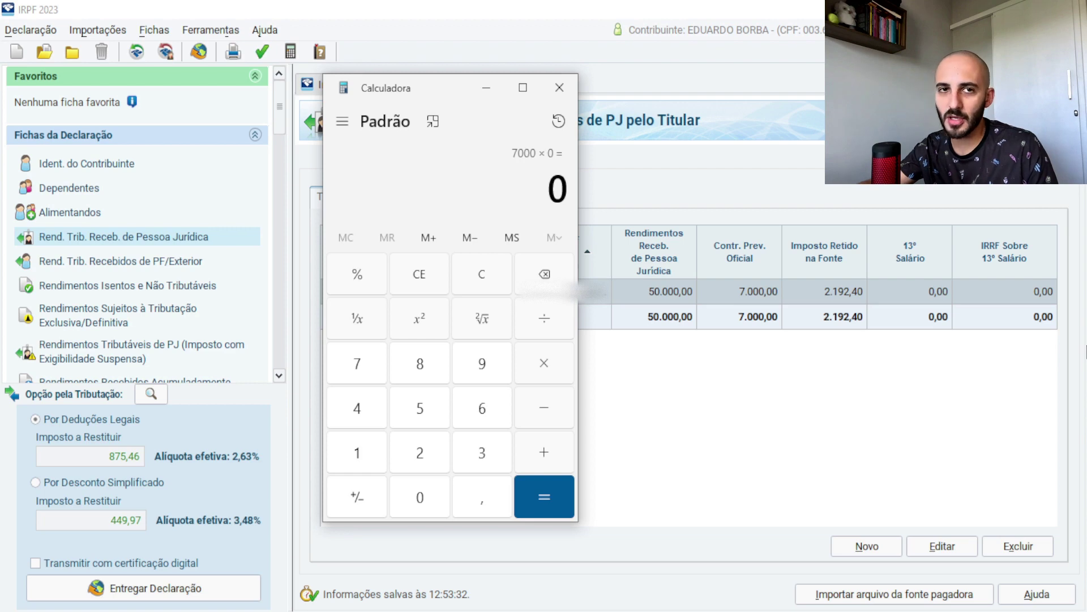
pyautogui.write('50000 ')
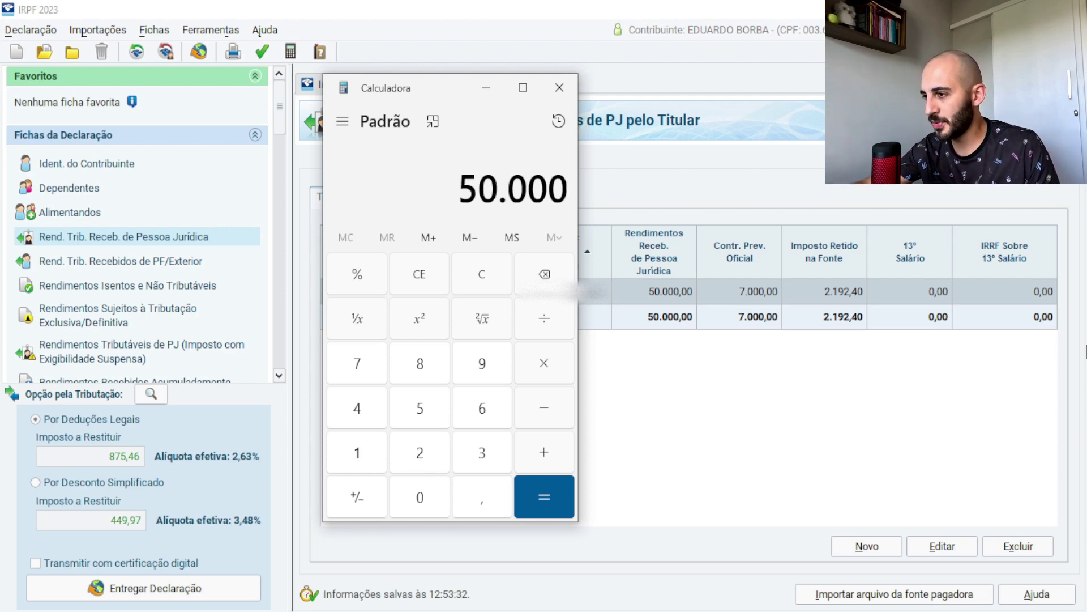
pyautogui.write('- 7.000')
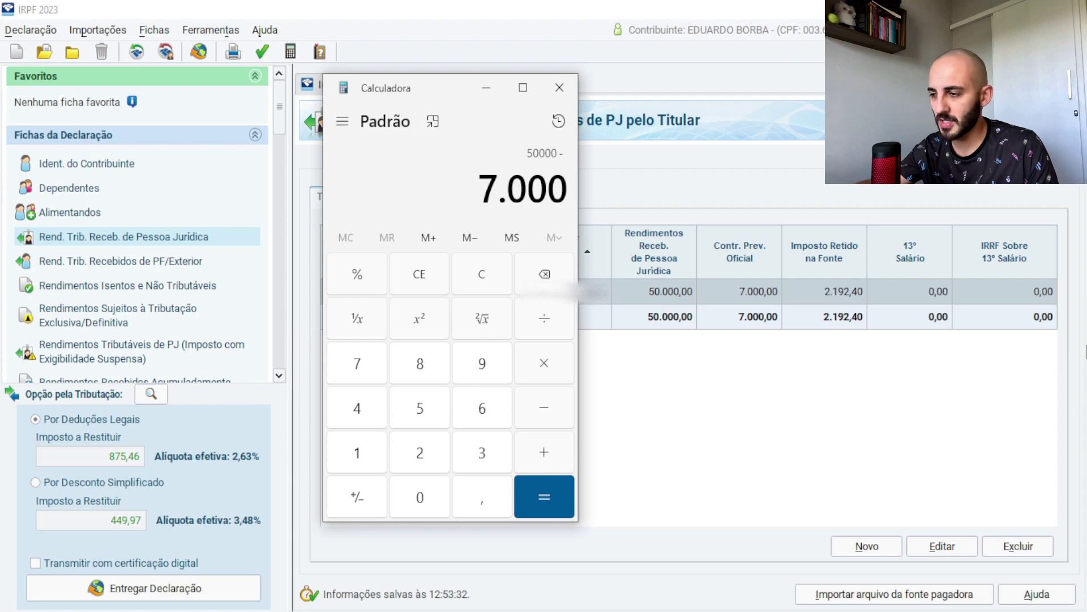
pyautogui.press('Return')
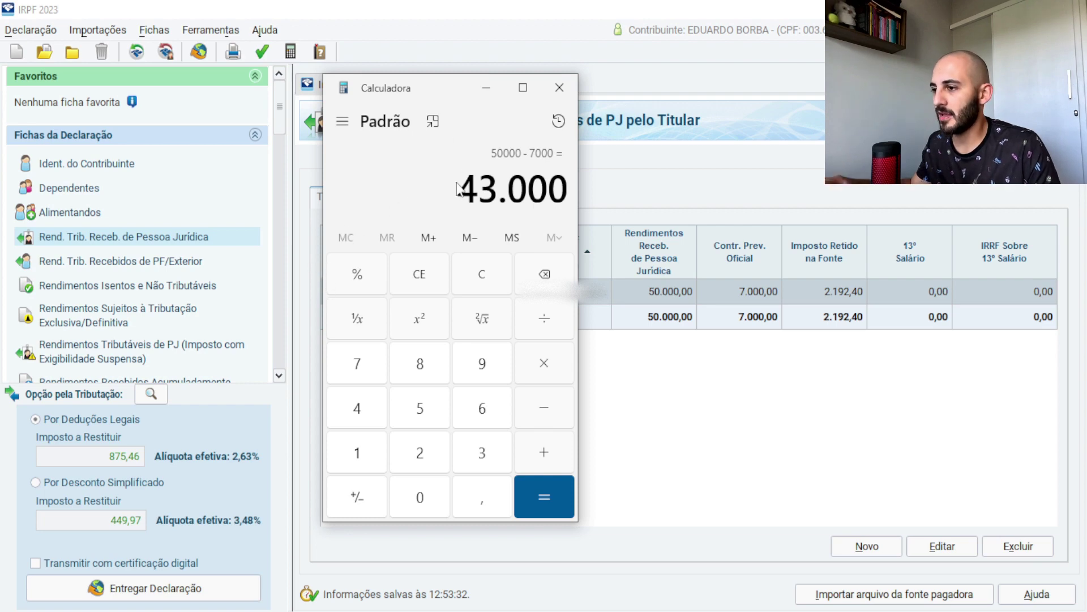
# - Open the Dependentes form and subtract the 2275,08 dependent deduction from the calculator's running result
pyautogui.click(83, 193)
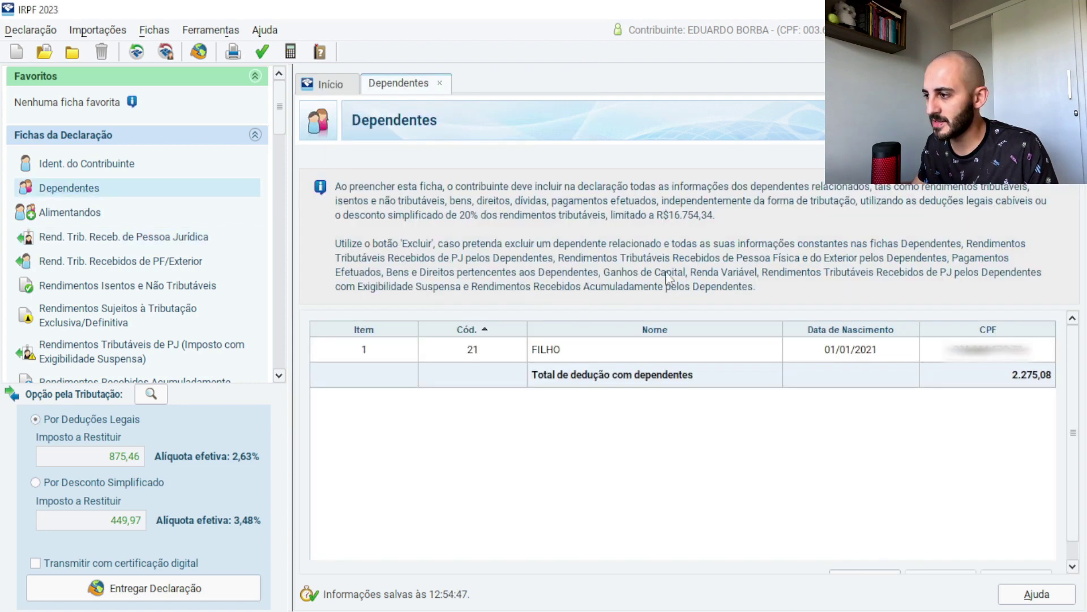
pyautogui.moveTo(484, 611)
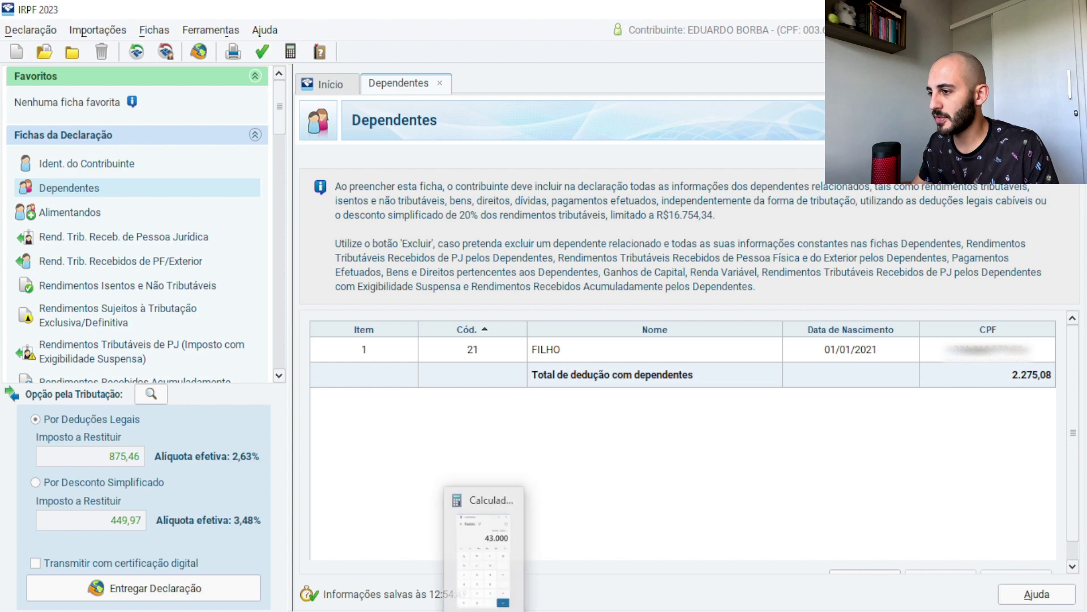
pyautogui.click(490, 538)
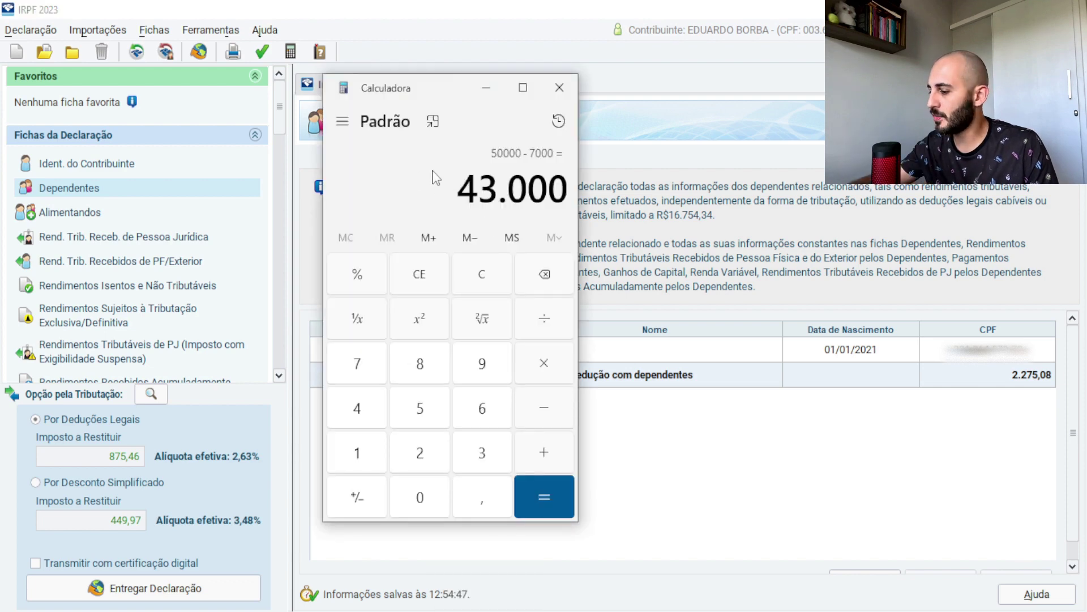
pyautogui.press('-')
pyautogui.write('2275,08')
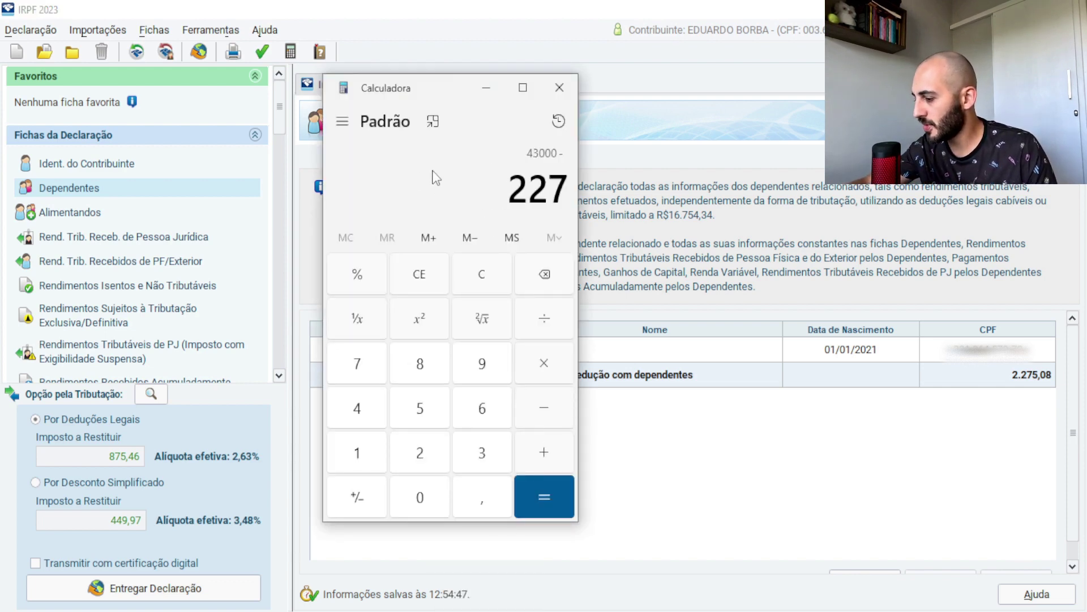
pyautogui.press('Return')
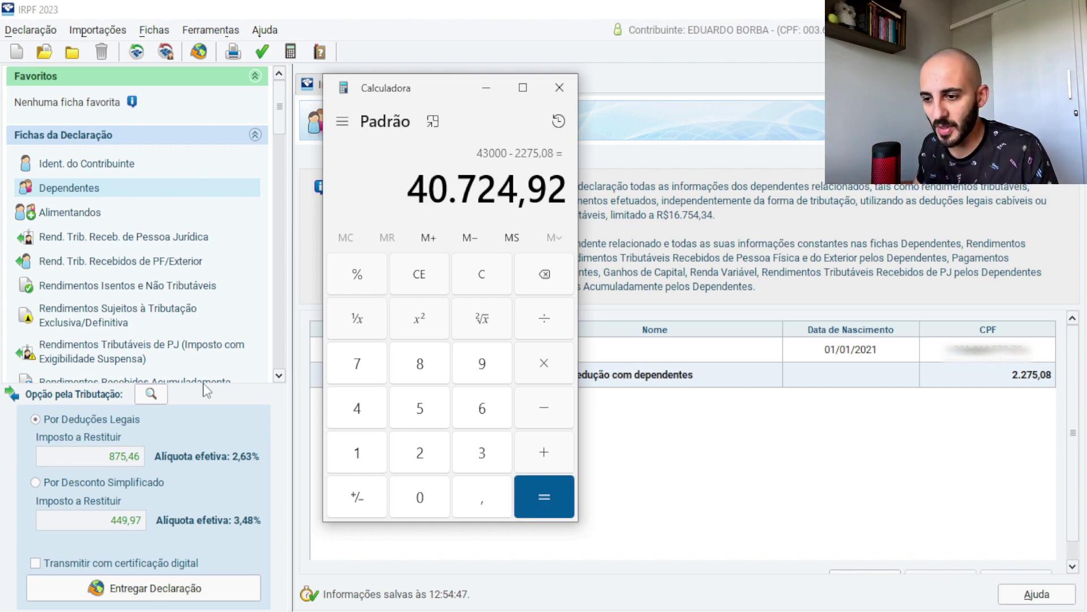
pyautogui.click(486, 88)
pyautogui.scroll(-1, 1077, 419)
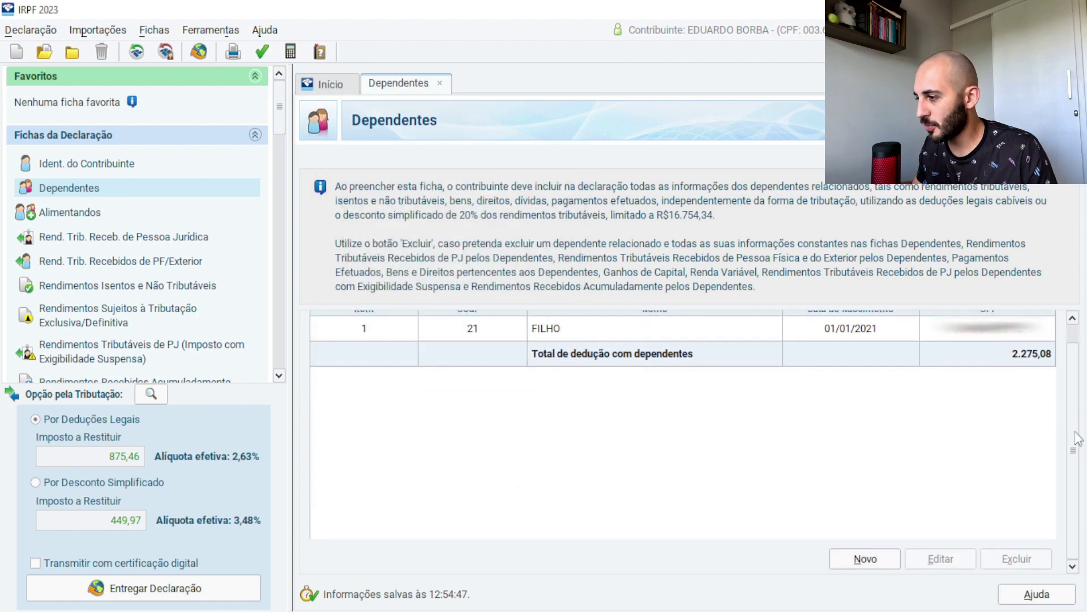
pyautogui.click(865, 561)
pyautogui.click(929, 241)
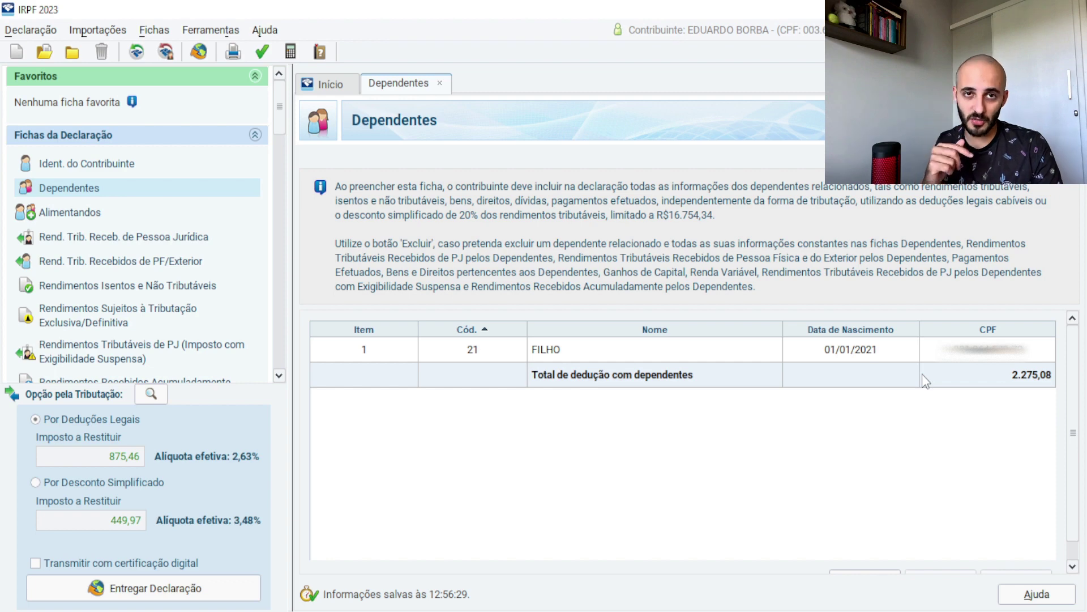
# - Compare the FILHO dependent's deduction with the running result in the calculator
pyautogui.click(793, 357)
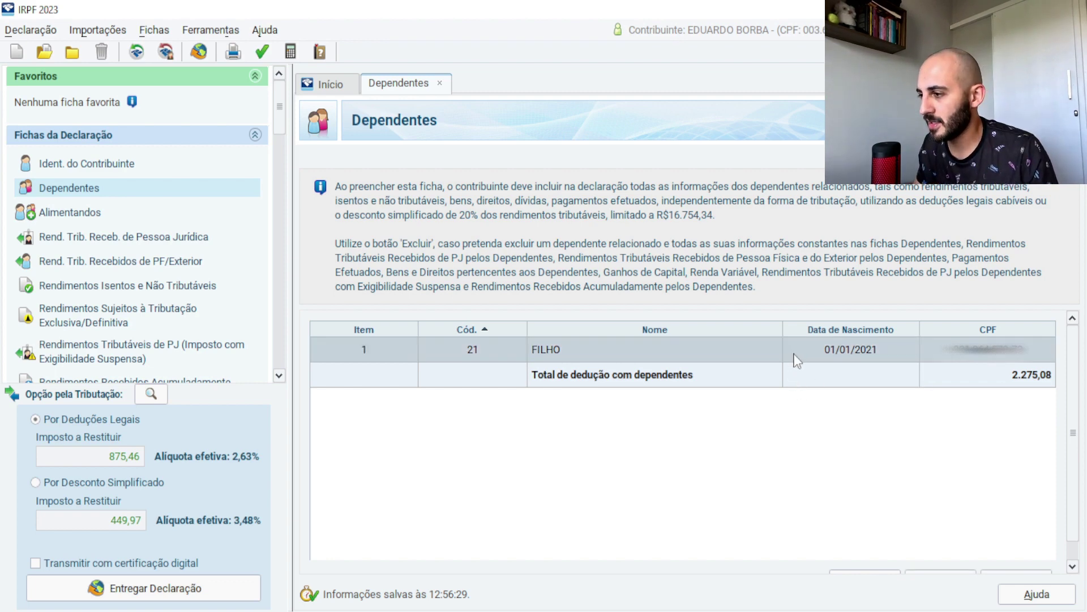
pyautogui.hotkey('alt', 'Tab')
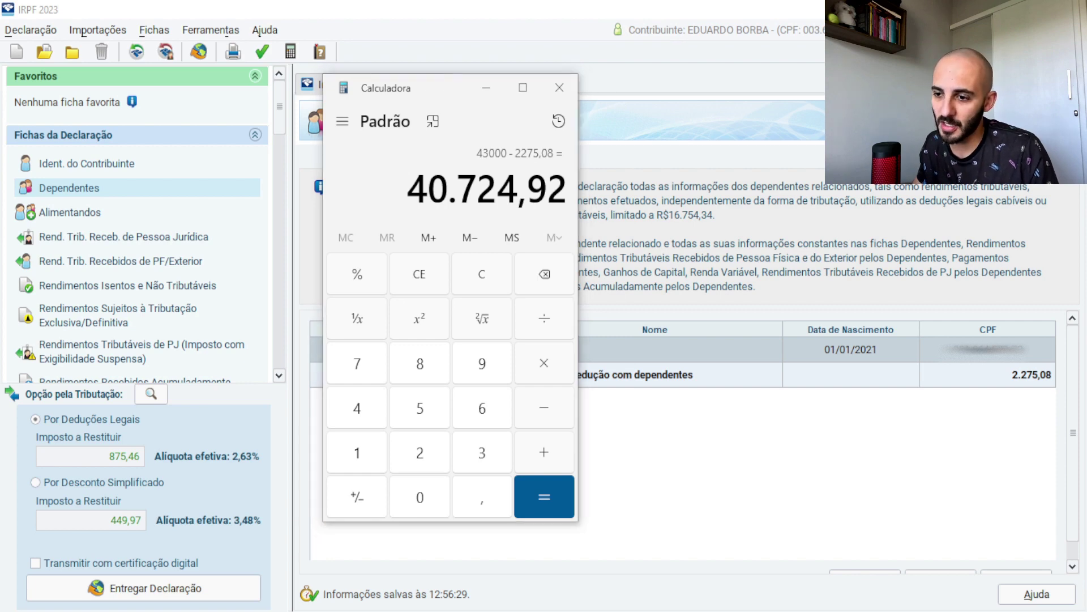
pyautogui.hotkey('alt', 'Tab')
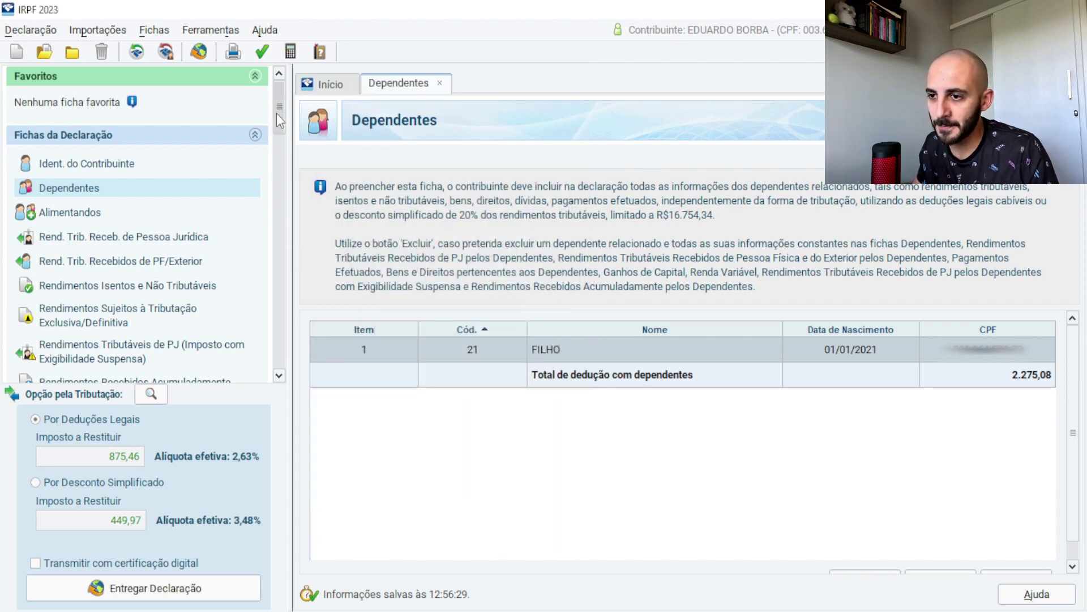
# - Open the ESCOLA education payment in Pagamentos Efetuados for editing
pyautogui.scroll(-5, 276, 114)
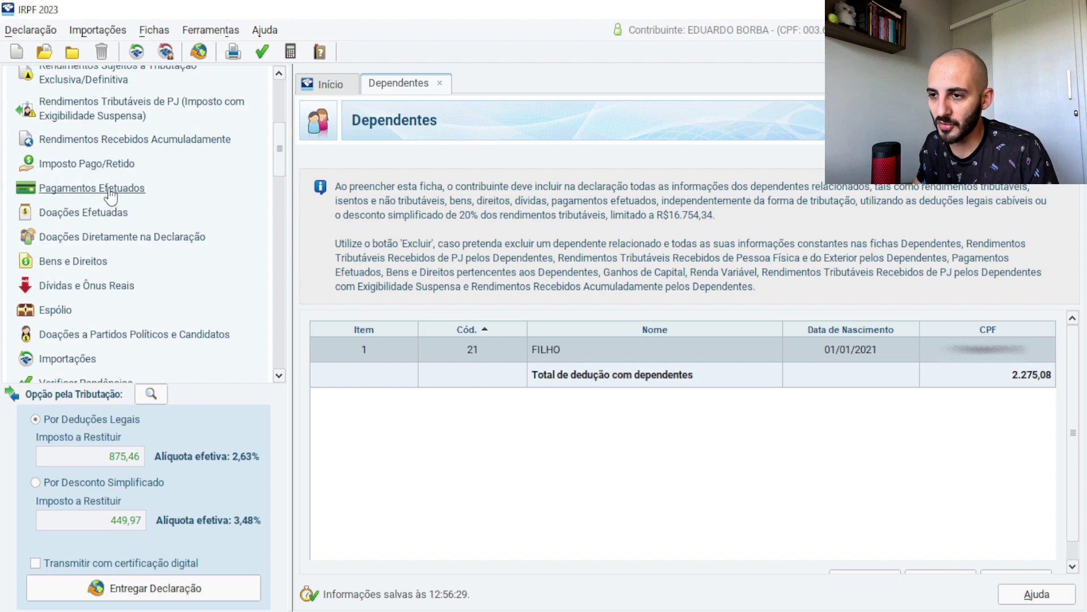
pyautogui.click(110, 193)
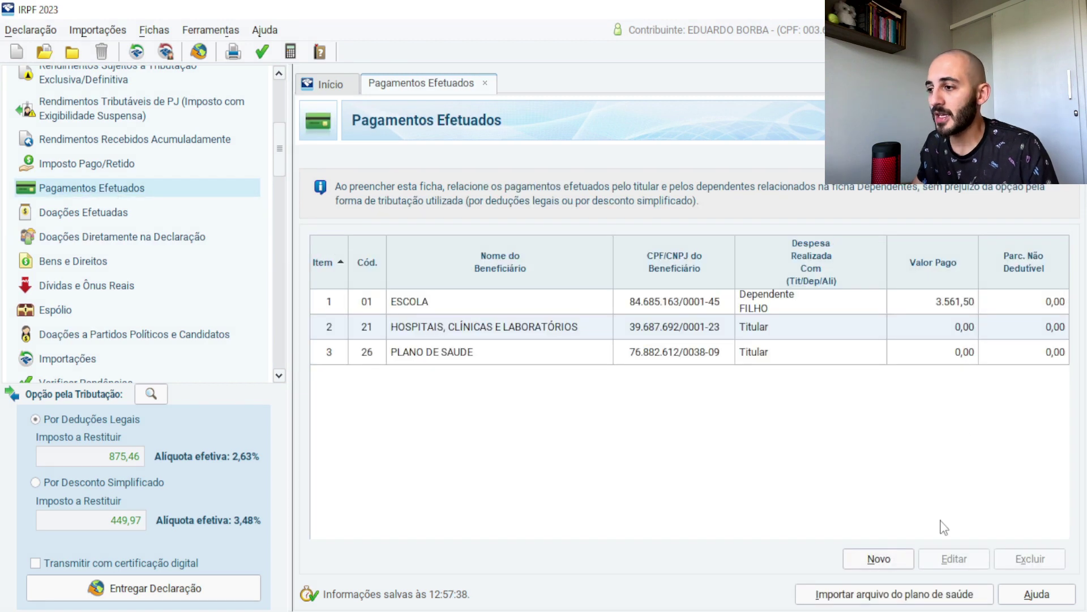
pyautogui.click(481, 307)
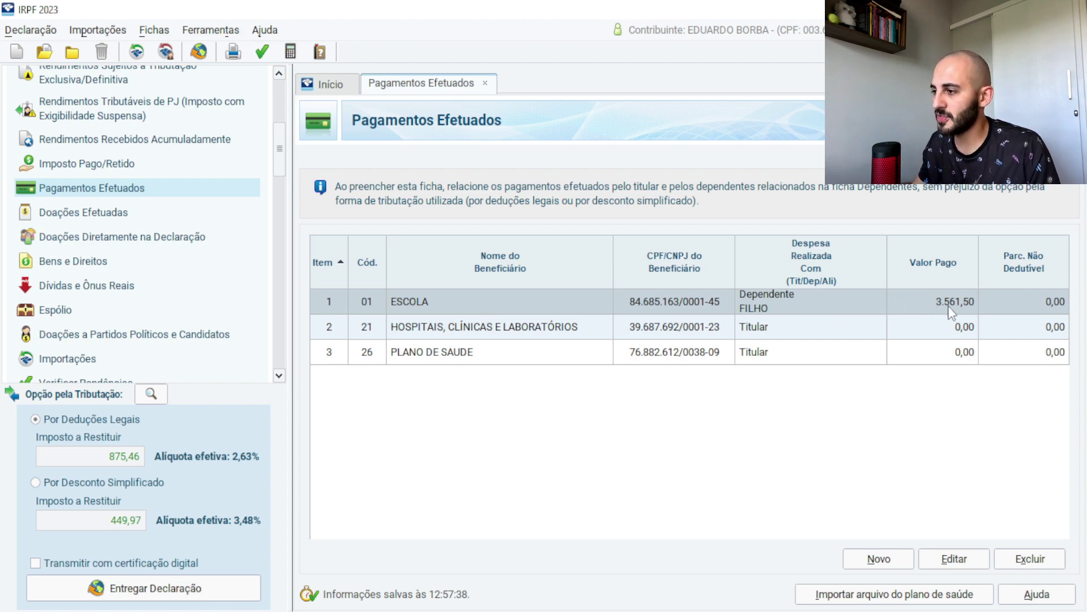
pyautogui.doubleClick(917, 304)
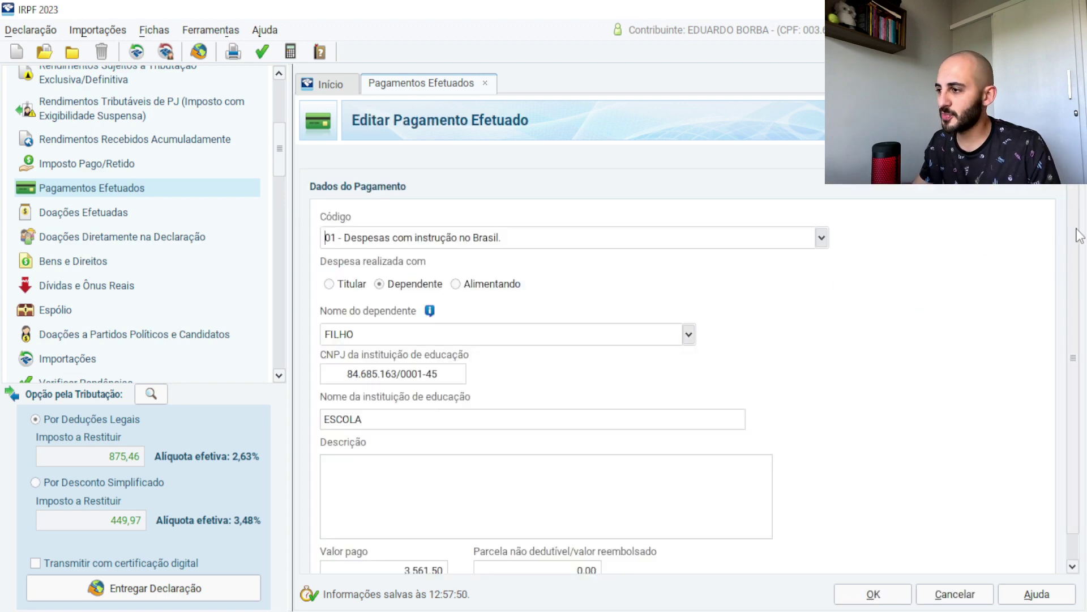
pyautogui.scroll(-1, 1078, 237)
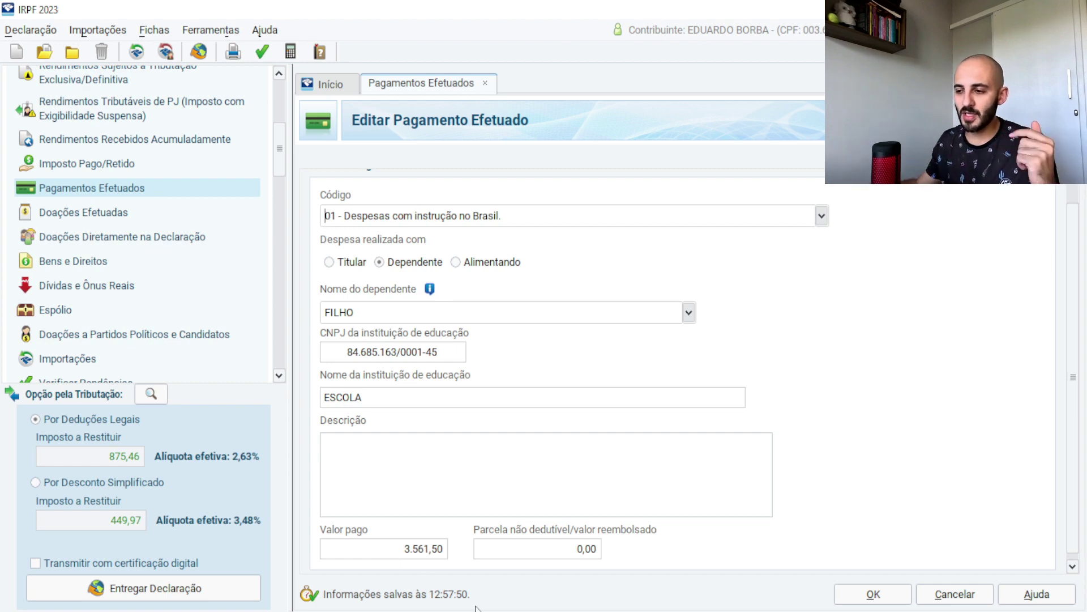
# - Set the school payment's Valor pago to 0 to test its tax effect, and check the calculator's running result
pyautogui.click(397, 553)
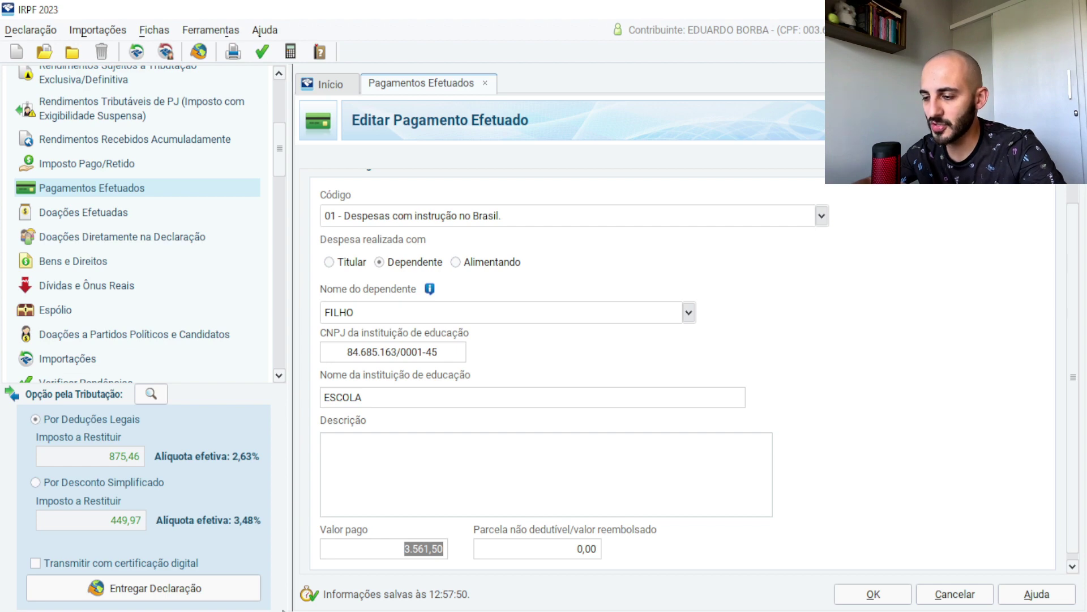
pyautogui.write('0')
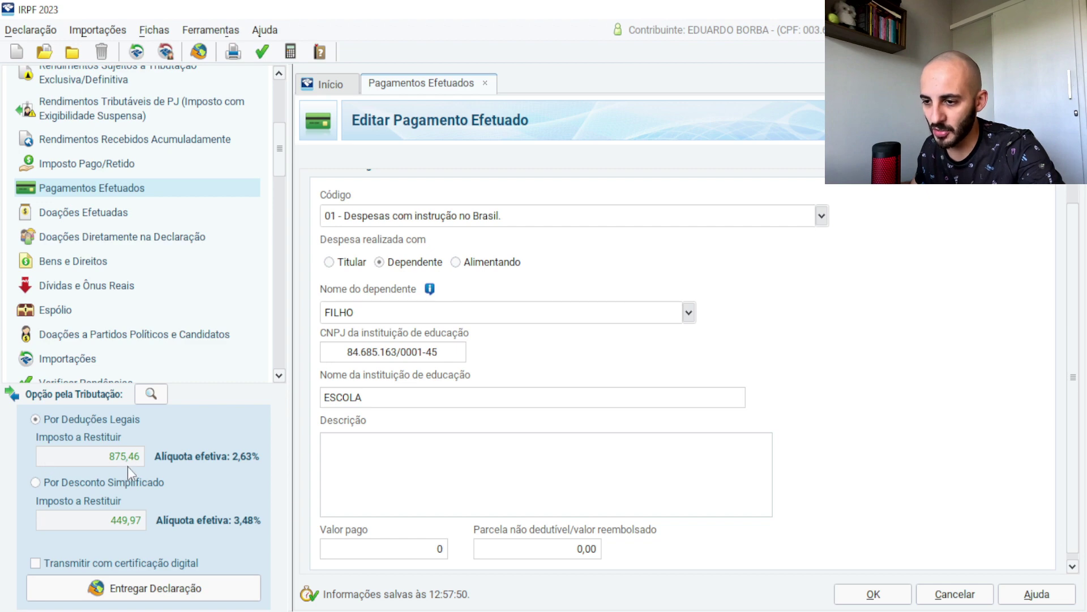
pyautogui.press('Tab')
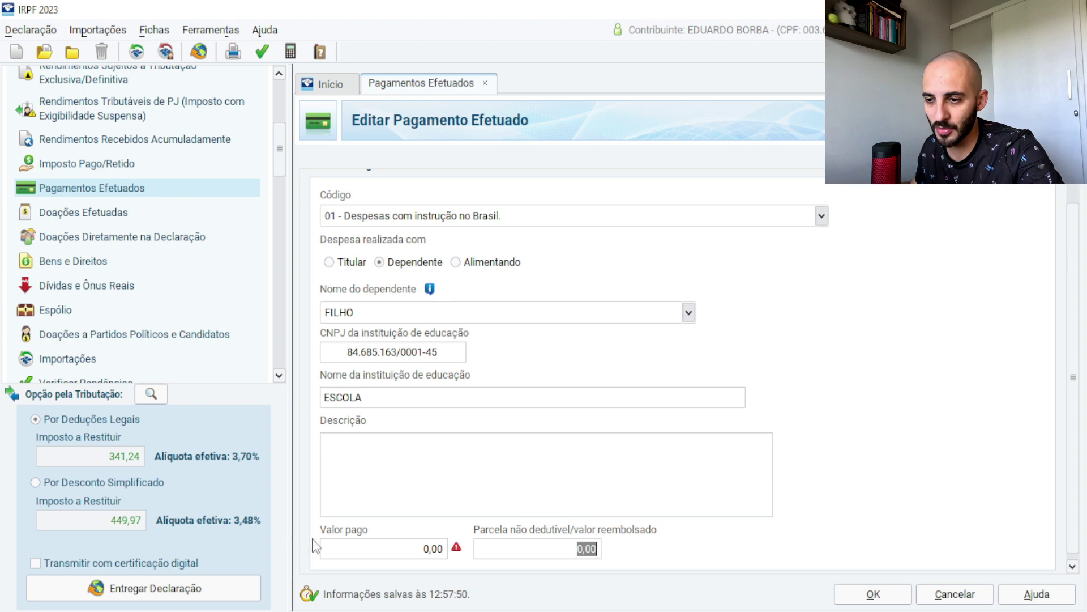
pyautogui.click(433, 609)
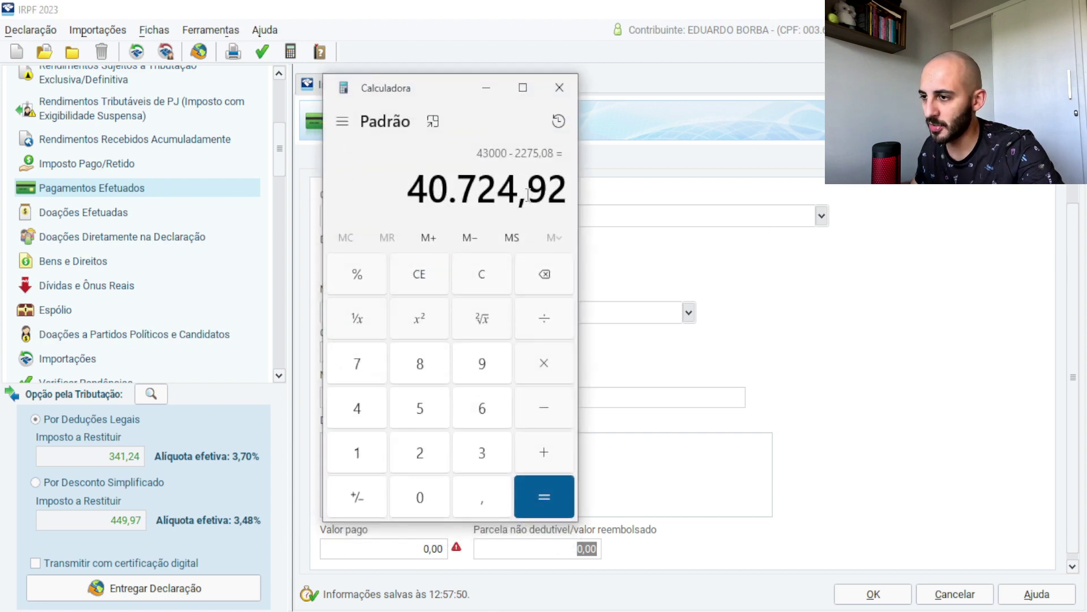
pyautogui.click(480, 96)
# - Set the school payment's Valor pago to 3.561,50 and save the payment
pyautogui.click(447, 548)
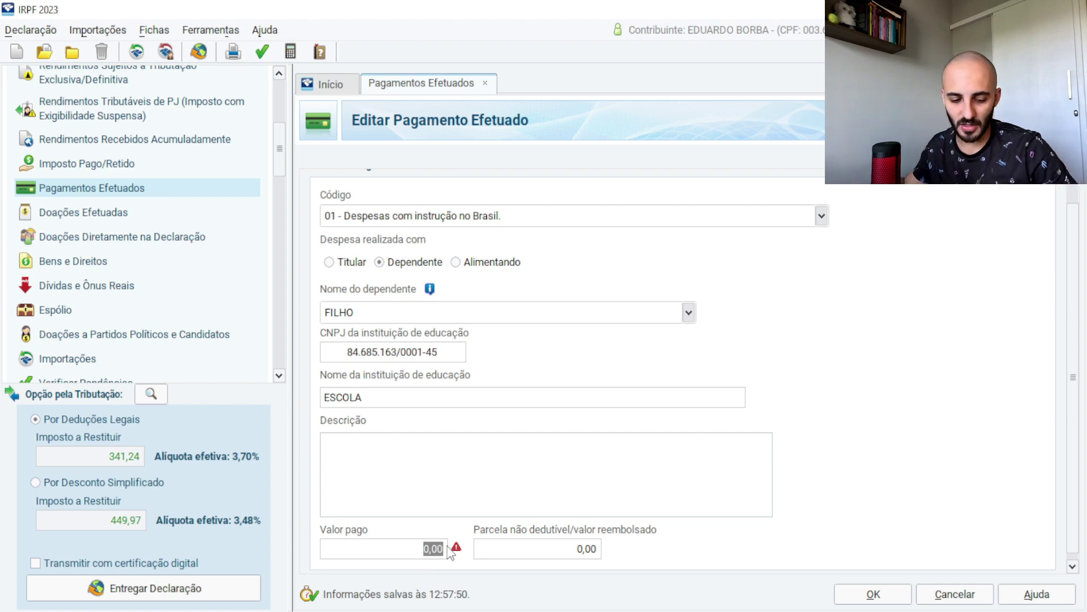
pyautogui.write('3.561,')
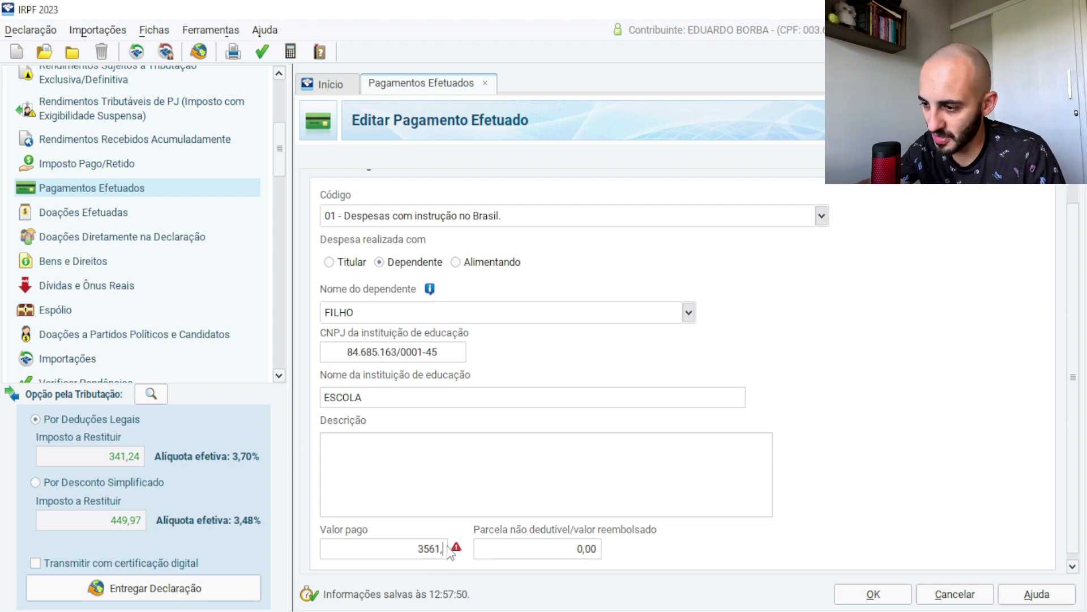
pyautogui.write('50')
pyautogui.press('Tab')
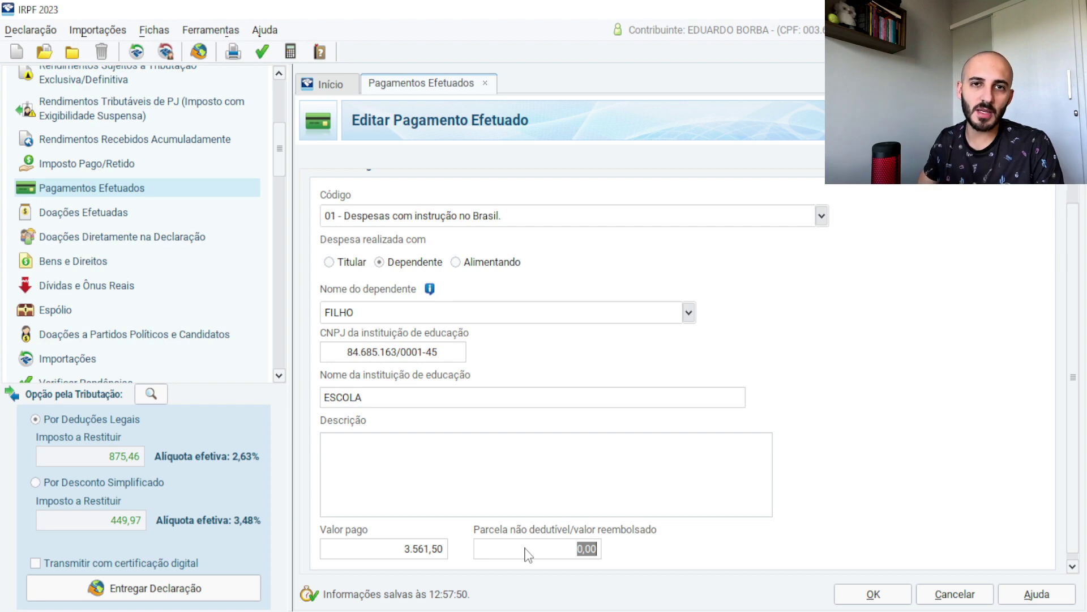
pyautogui.click(860, 599)
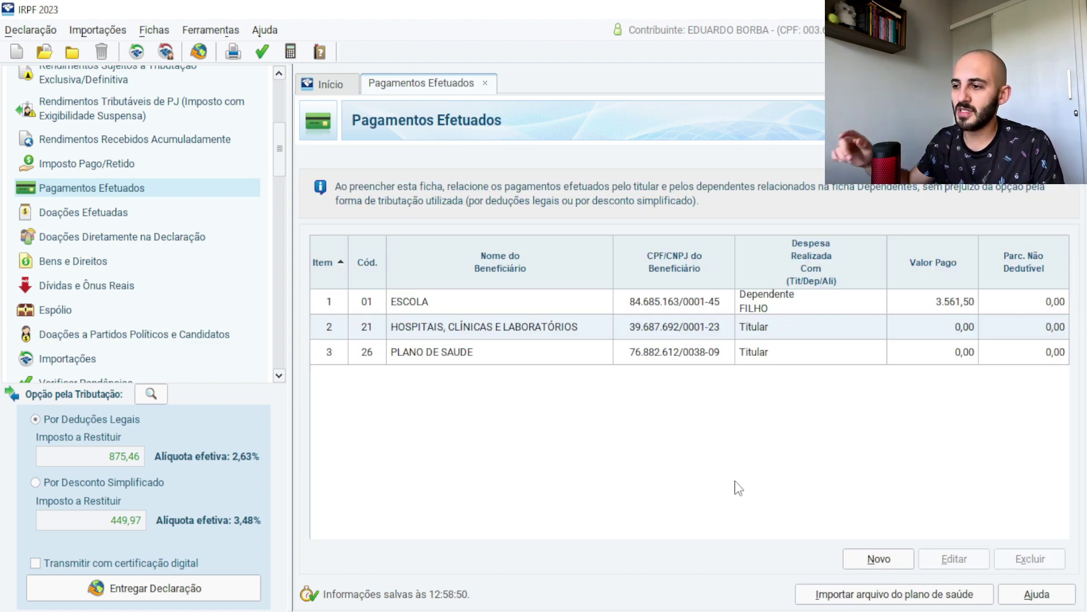
# - Set the Valor pago of the HOSPITAIS, CLÍNICAS E LABORATÓRIOS payment to 50.000,00 and save it
pyautogui.click(676, 311)
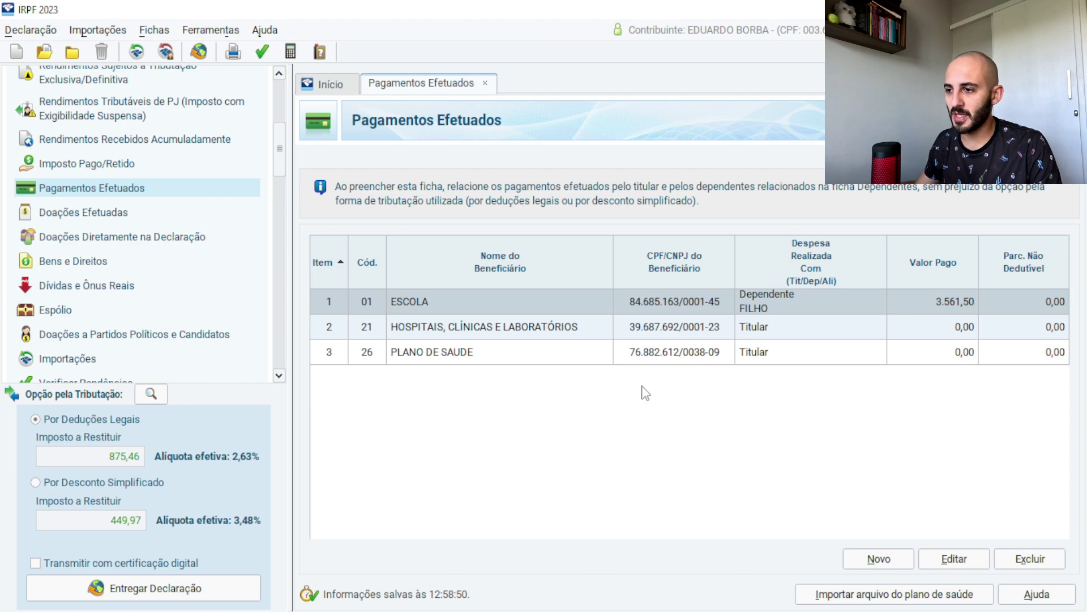
pyautogui.click(534, 333)
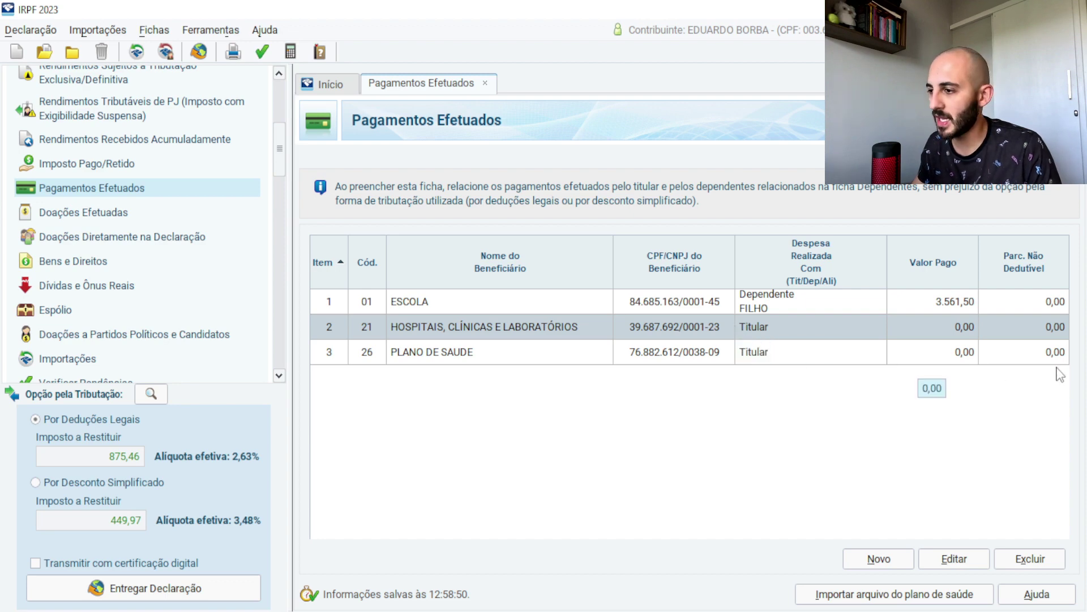
pyautogui.click(955, 564)
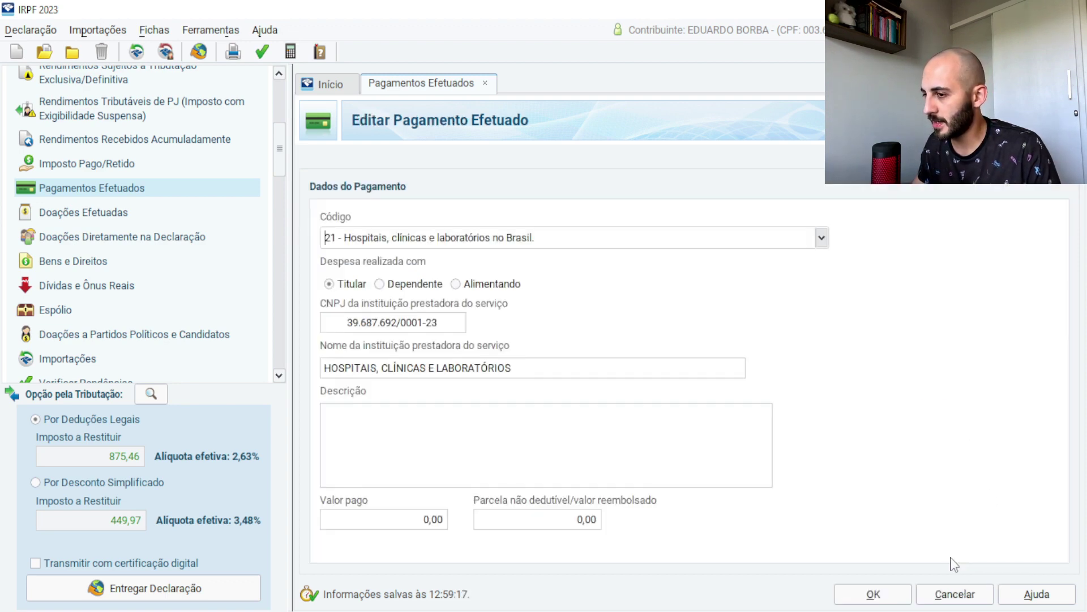
pyautogui.click(407, 520)
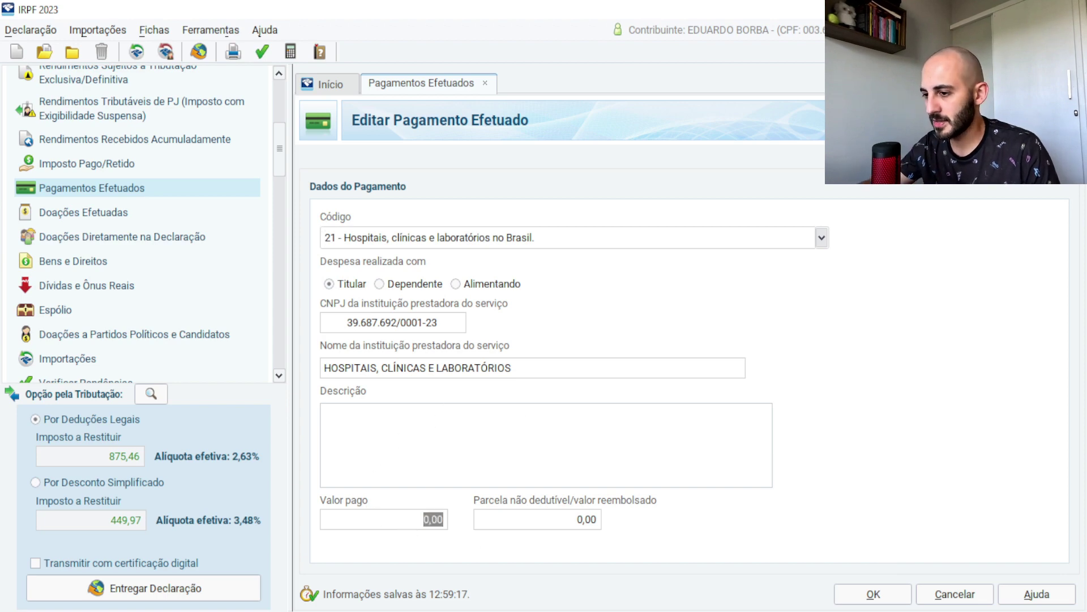
pyautogui.write('50000')
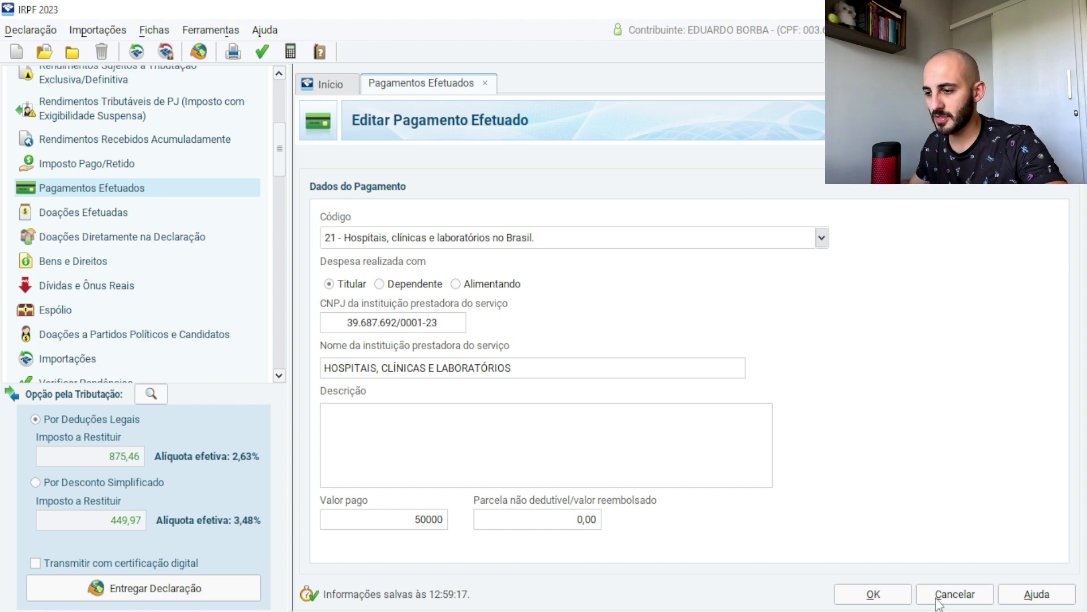
pyautogui.press('Tab')
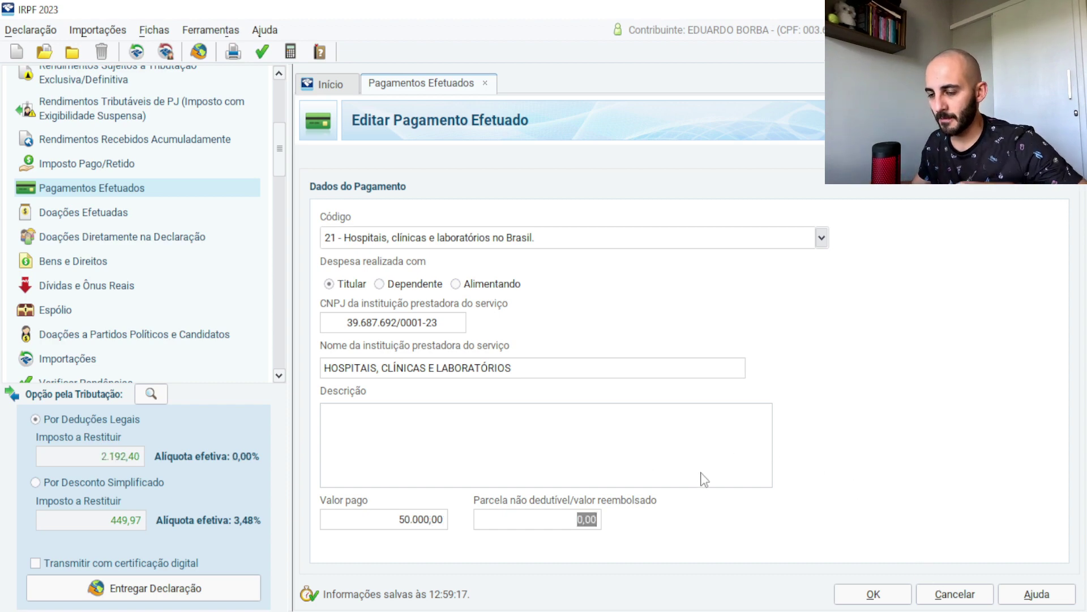
pyautogui.click(867, 601)
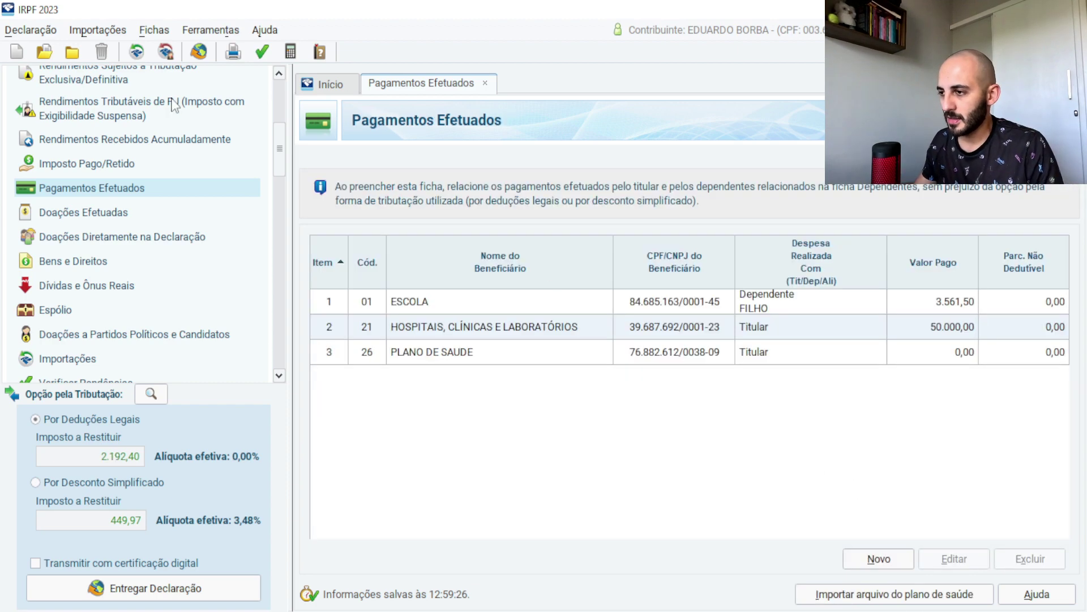
# - Check the tax withheld at source in the taxpayer's Rend. Trib. Receb. de Pessoa Jurídica record
pyautogui.scroll(3, 129, 238)
pyautogui.scroll(3, 133, 249)
pyautogui.click(156, 170)
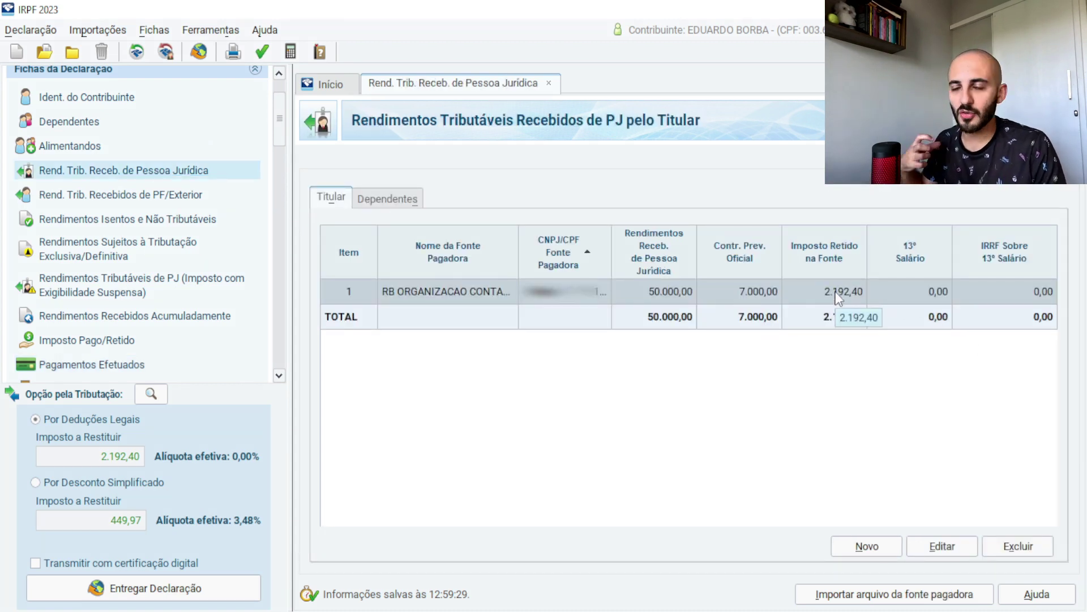
pyautogui.scroll(-5, 81, 326)
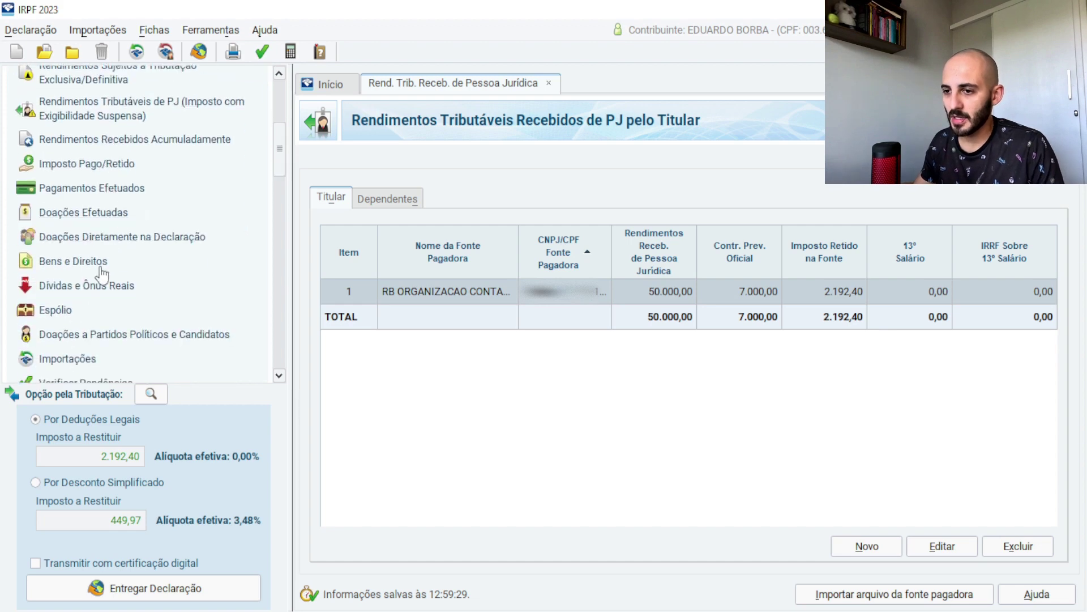
pyautogui.scroll(5, 81, 318)
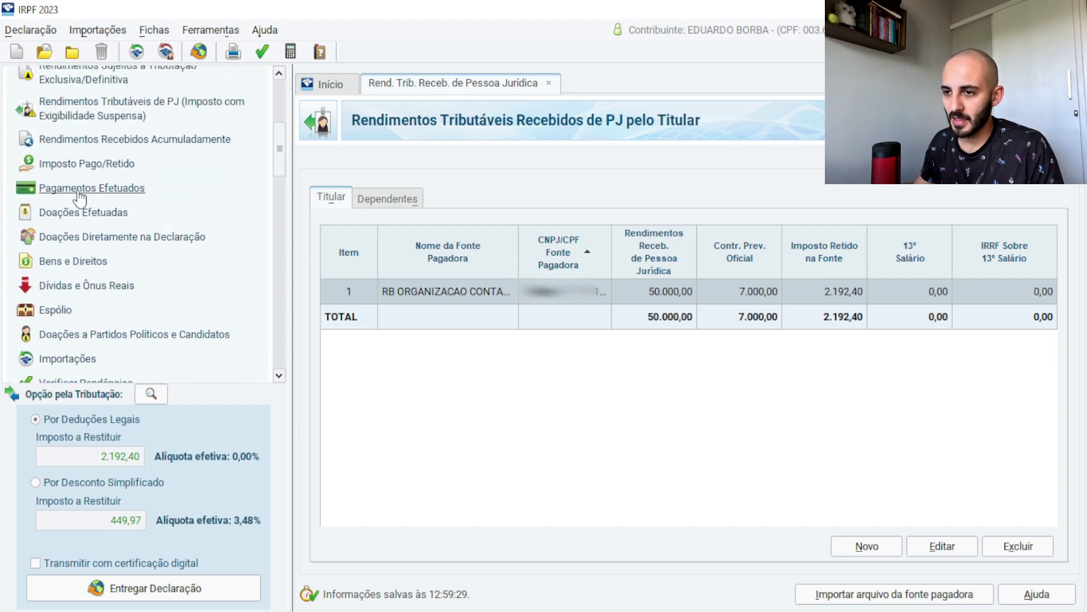
# - Review the details of the hospital payment in Pagamentos Efetuados and close the record unchanged
pyautogui.click(85, 190)
pyautogui.click(755, 332)
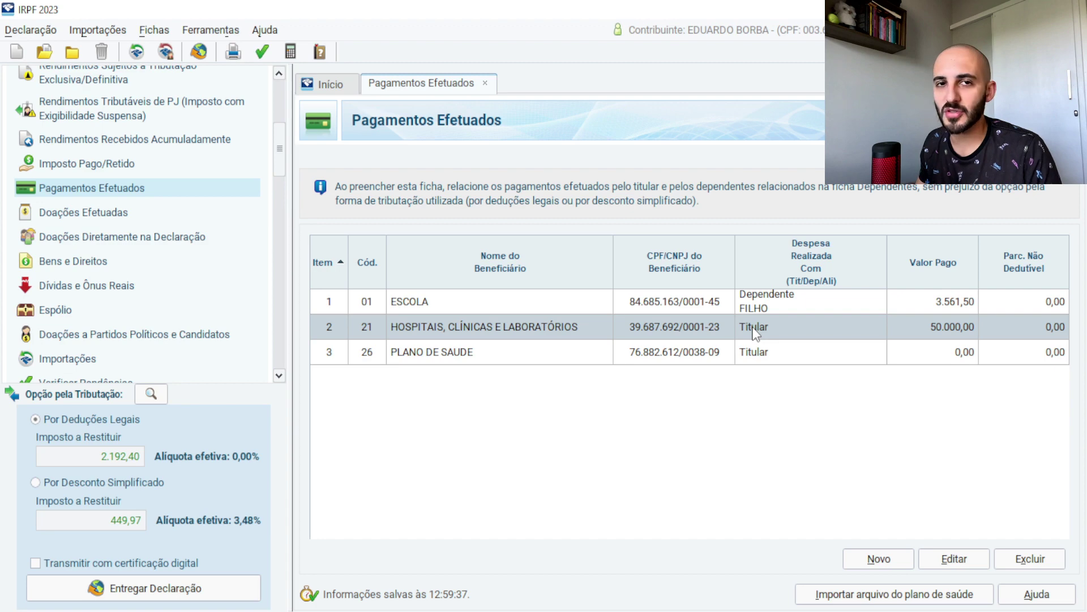
pyautogui.doubleClick(755, 333)
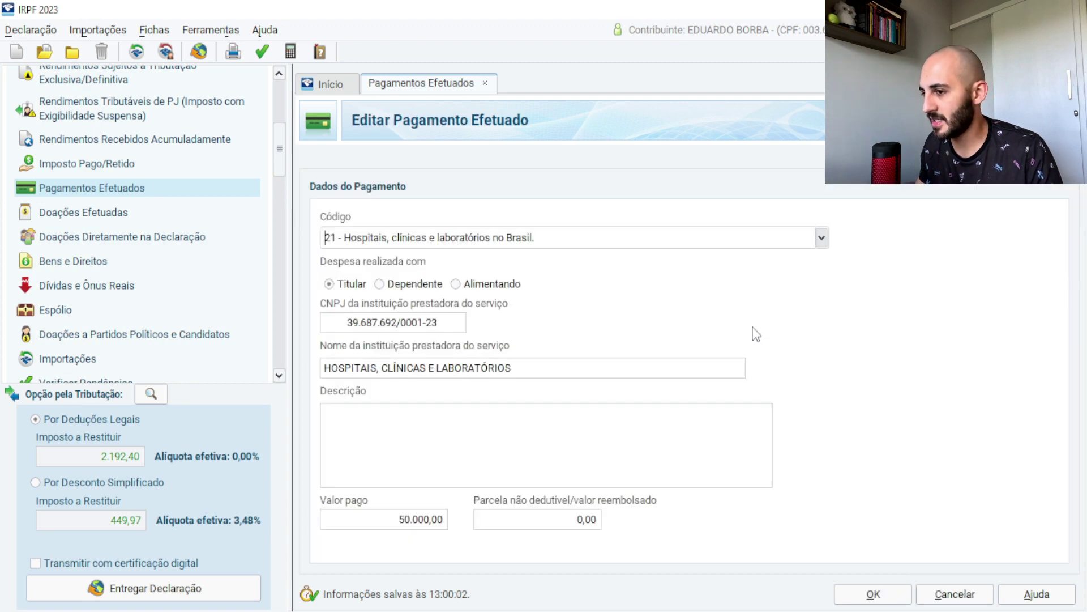
pyautogui.click(855, 592)
# - Delete the HOSPITAIS, CLÍNICAS E LABORATÓRIOS payment from Pagamentos Efetuados
pyautogui.click(816, 322)
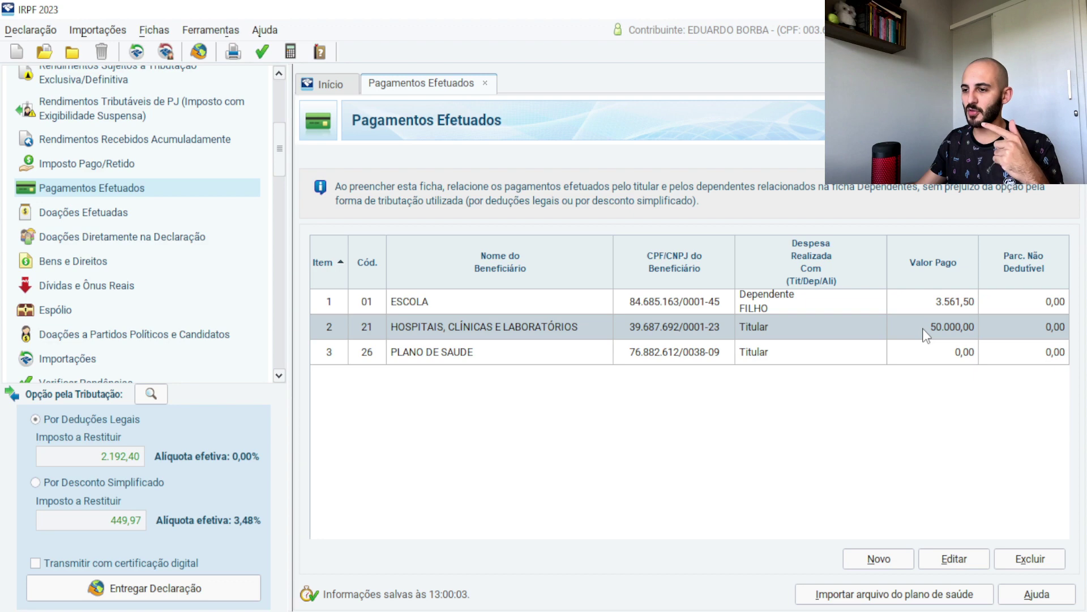
pyautogui.click(1027, 561)
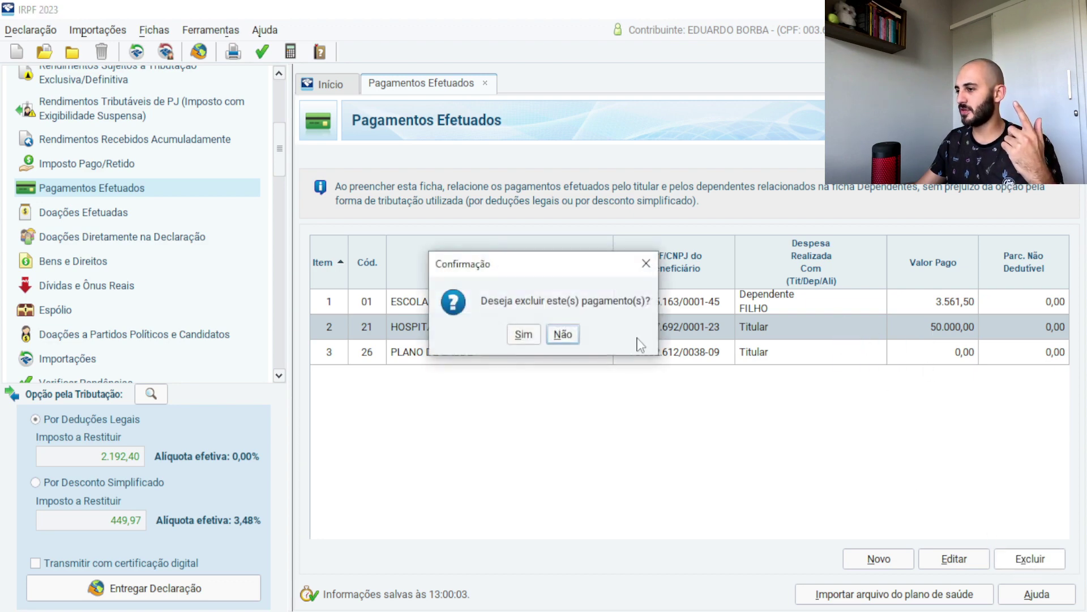
pyautogui.click(523, 335)
# - Set the PLANO DE SAUDE payment's Valor pago to 2.000,00 and save the payment
pyautogui.doubleClick(531, 336)
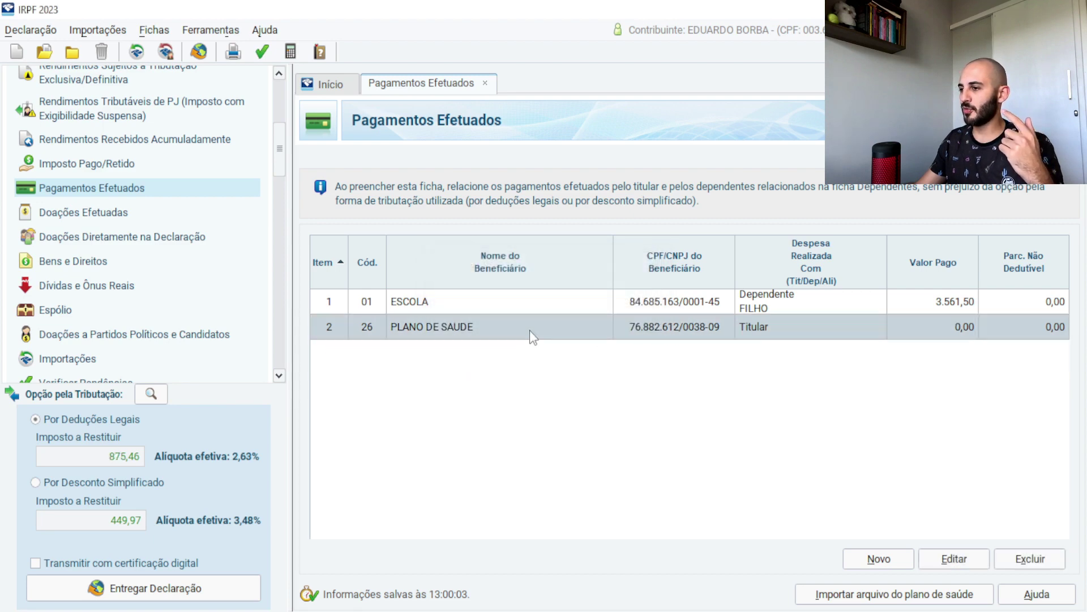
pyautogui.click(414, 520)
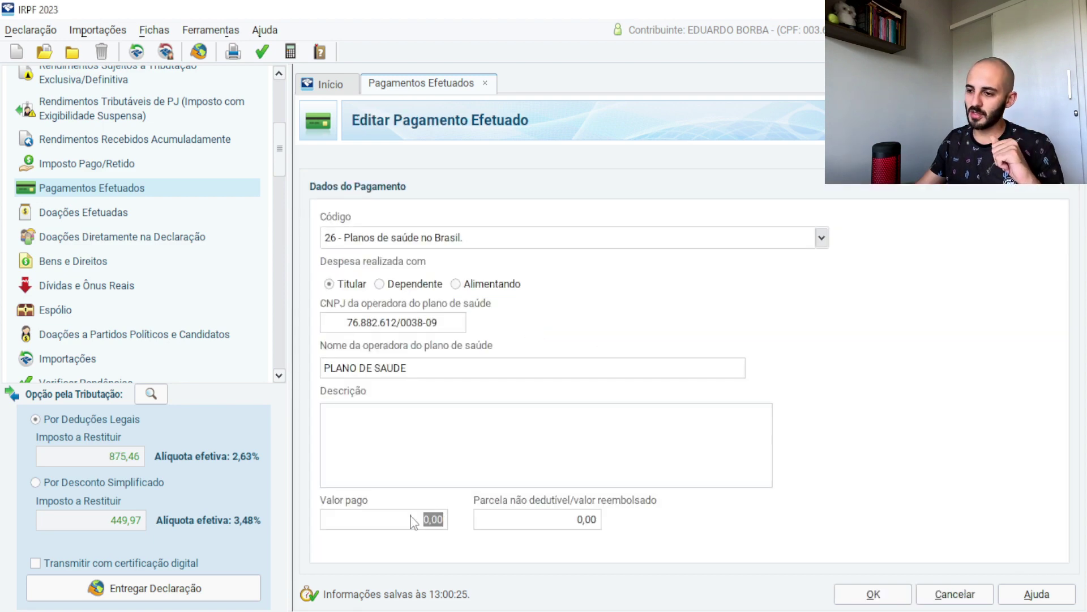
pyautogui.write('2000')
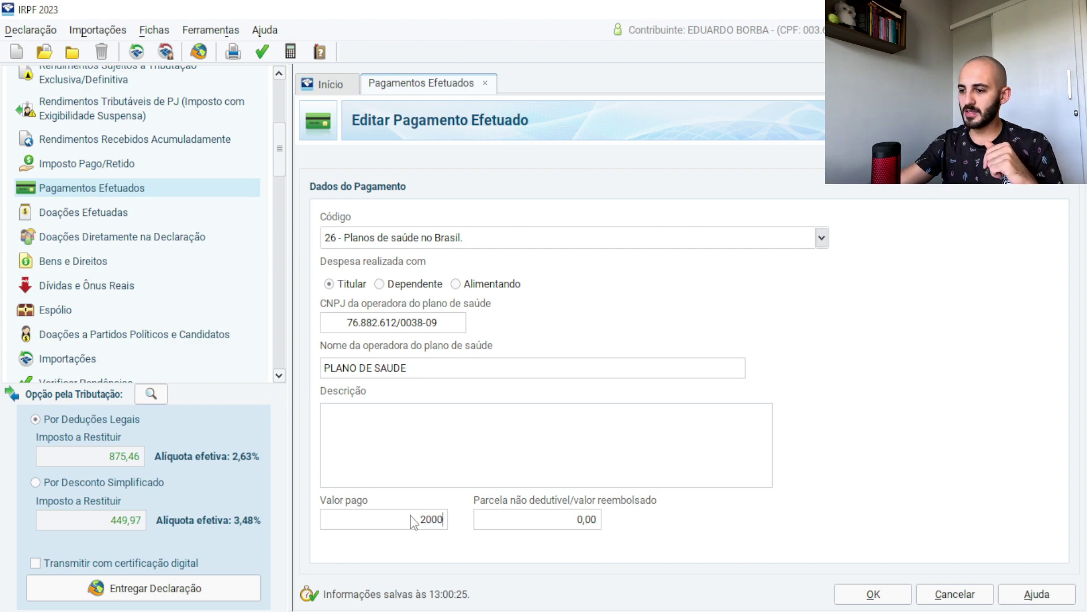
pyautogui.press('Tab')
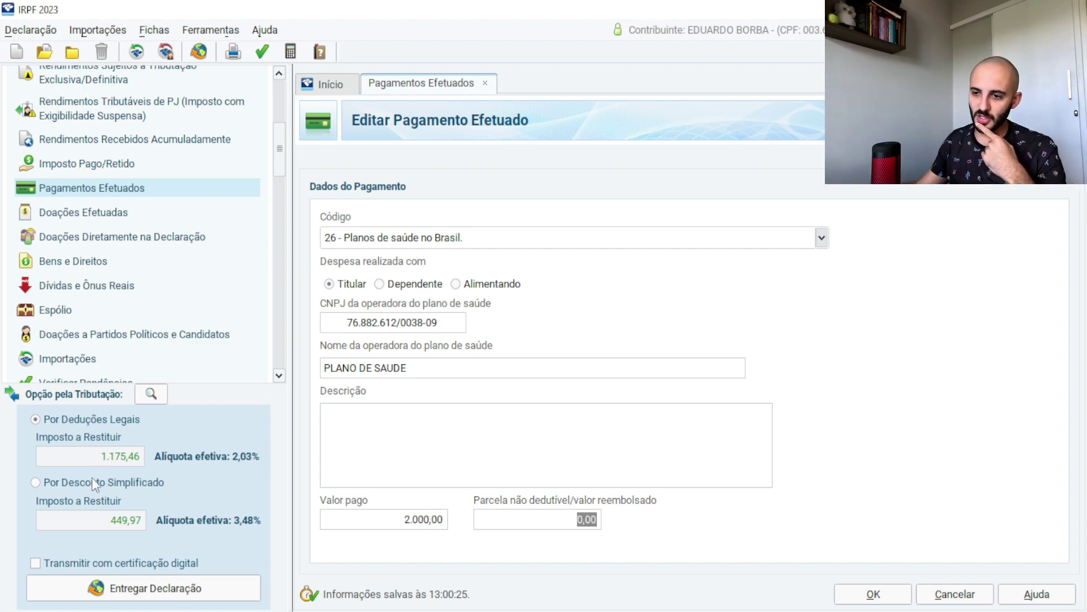
pyautogui.click(882, 593)
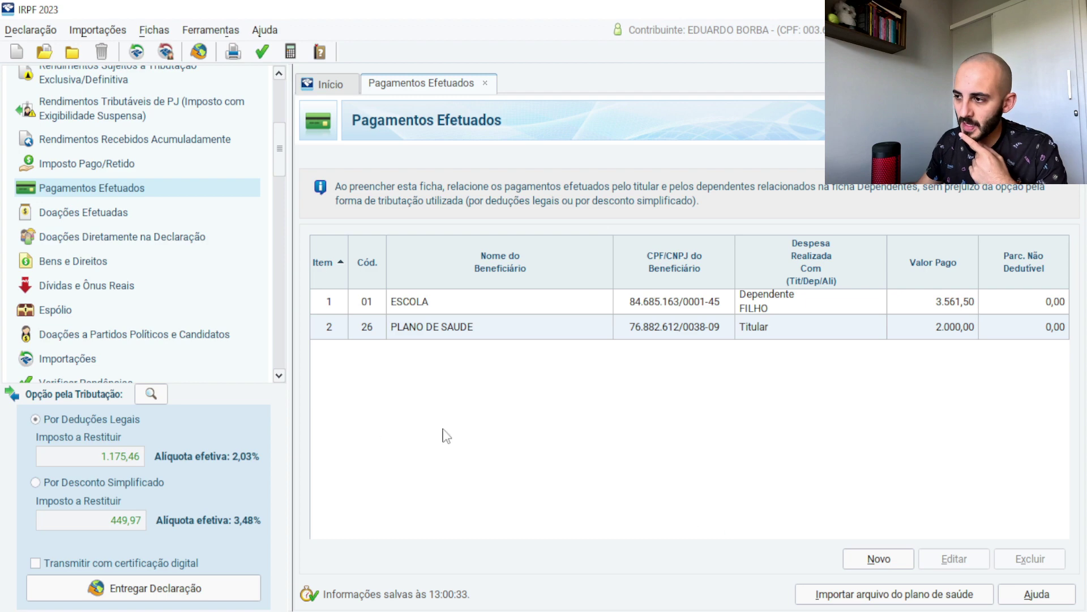
# - Switch to the calculator and subtract the 2000 health plan and 3561,50 school payments from the running result
pyautogui.hotkey('alt', 'Tab')
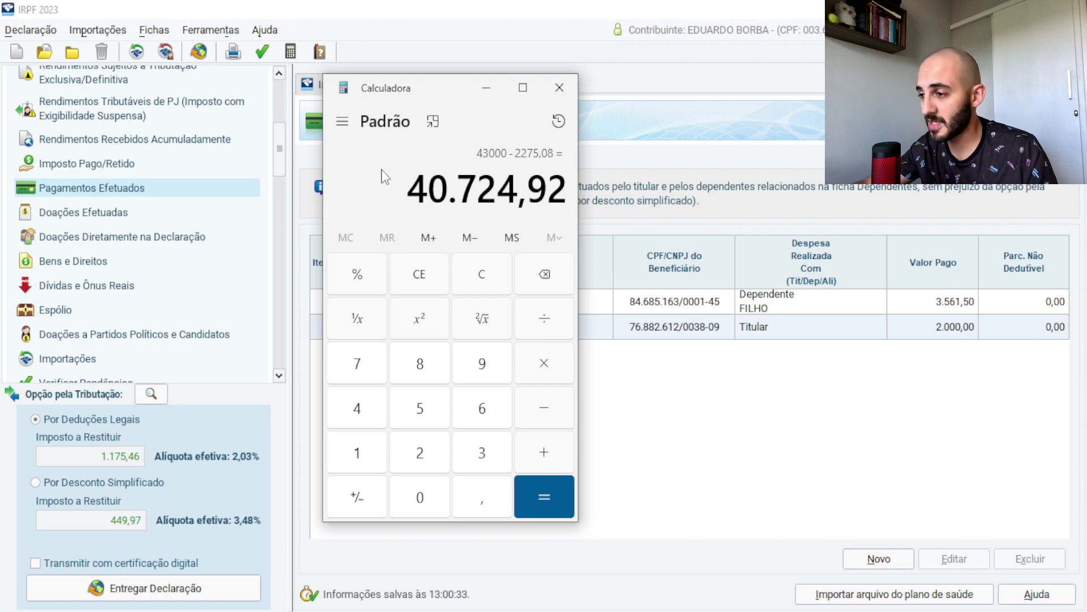
pyautogui.press('-')
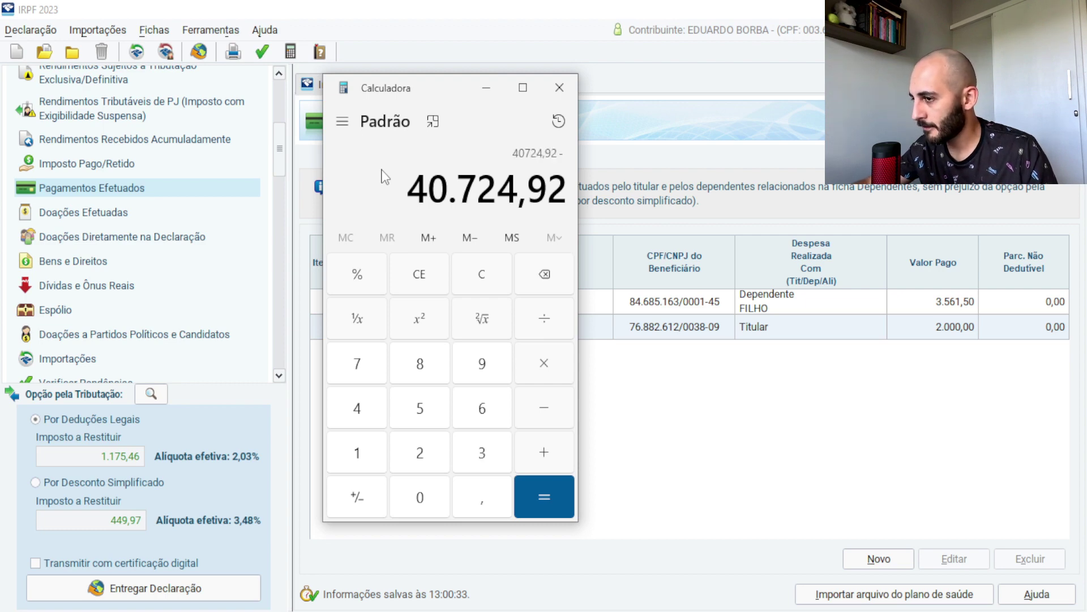
pyautogui.write('2000')
pyautogui.press('-')
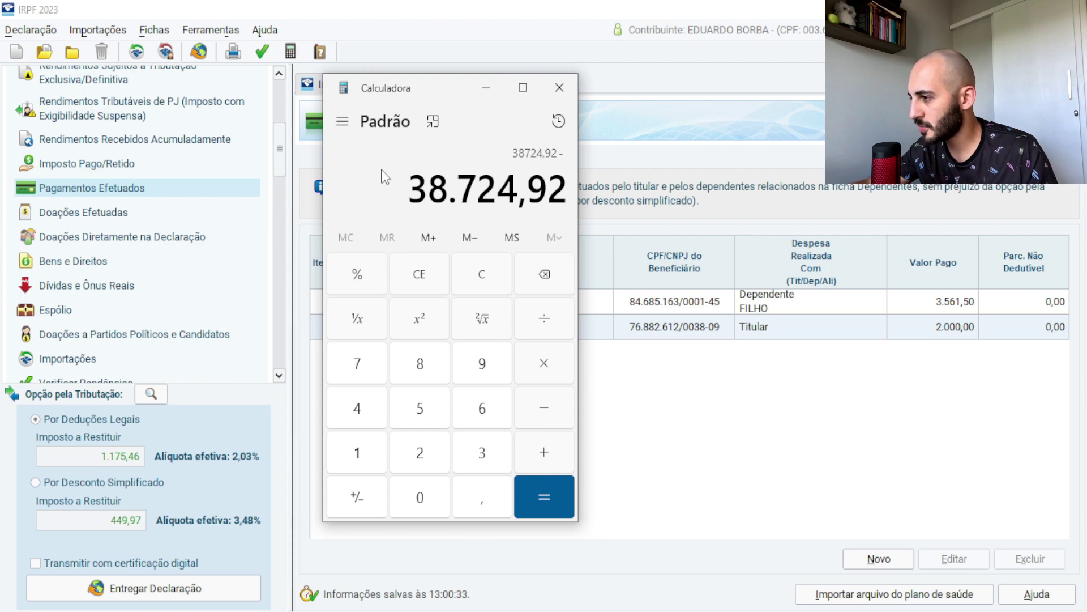
pyautogui.write('3561,50')
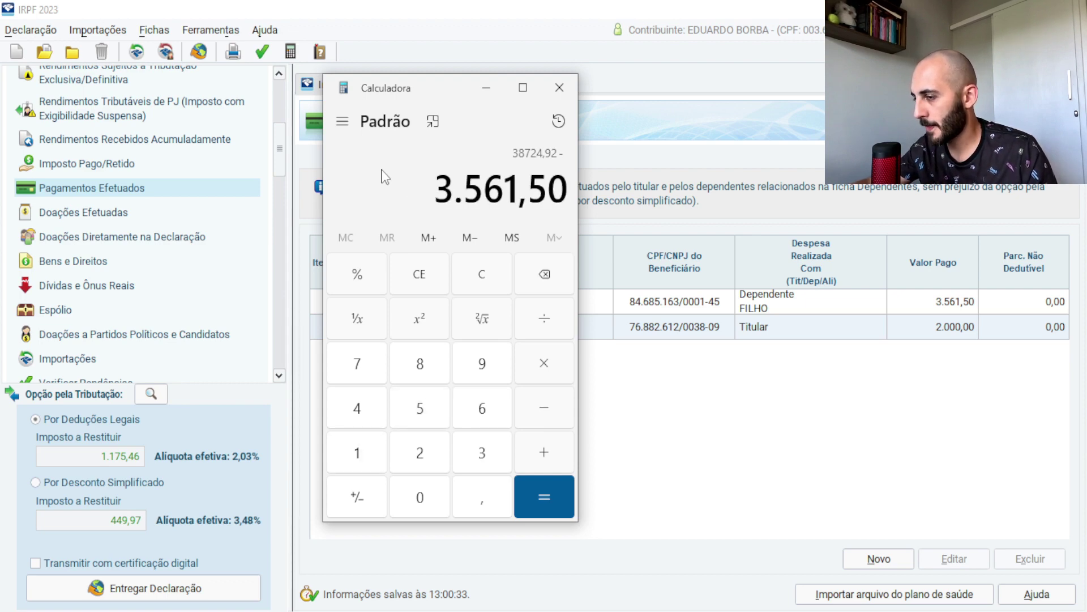
pyautogui.press('Return')
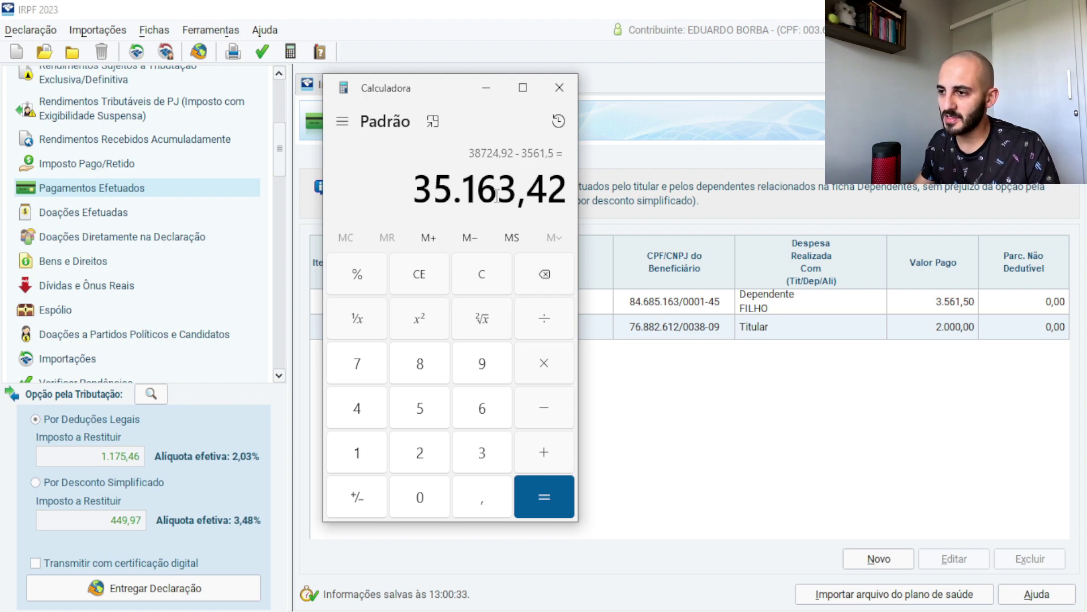
# - Compare the Base de cálculo in Cálculo do Imposto with the calculator's result, then minimize the calculator
pyautogui.click(279, 152)
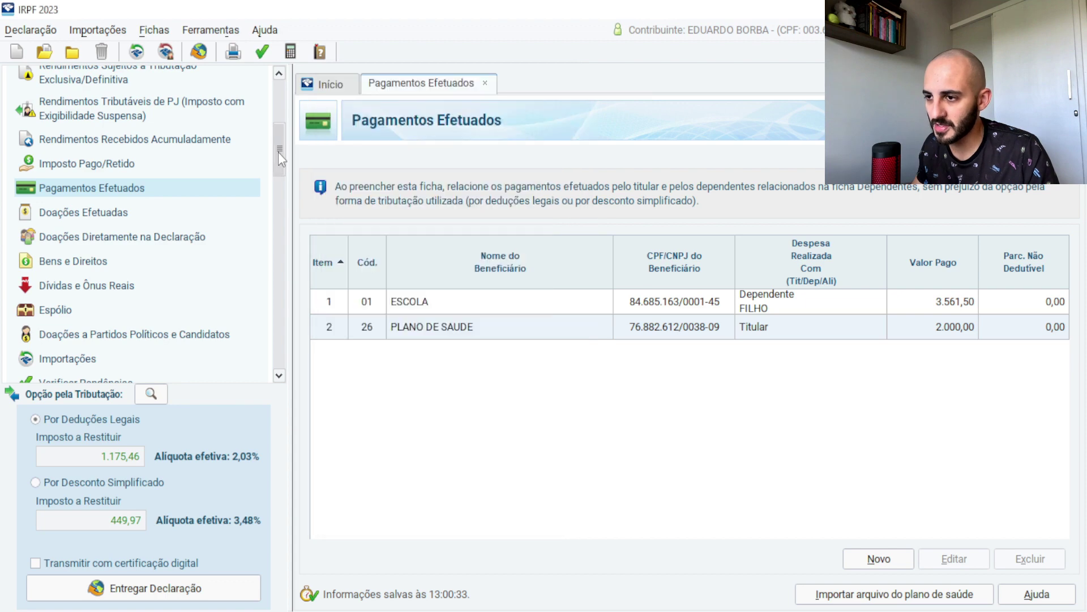
pyautogui.moveTo(279, 151); pyautogui.dragTo(281, 196)
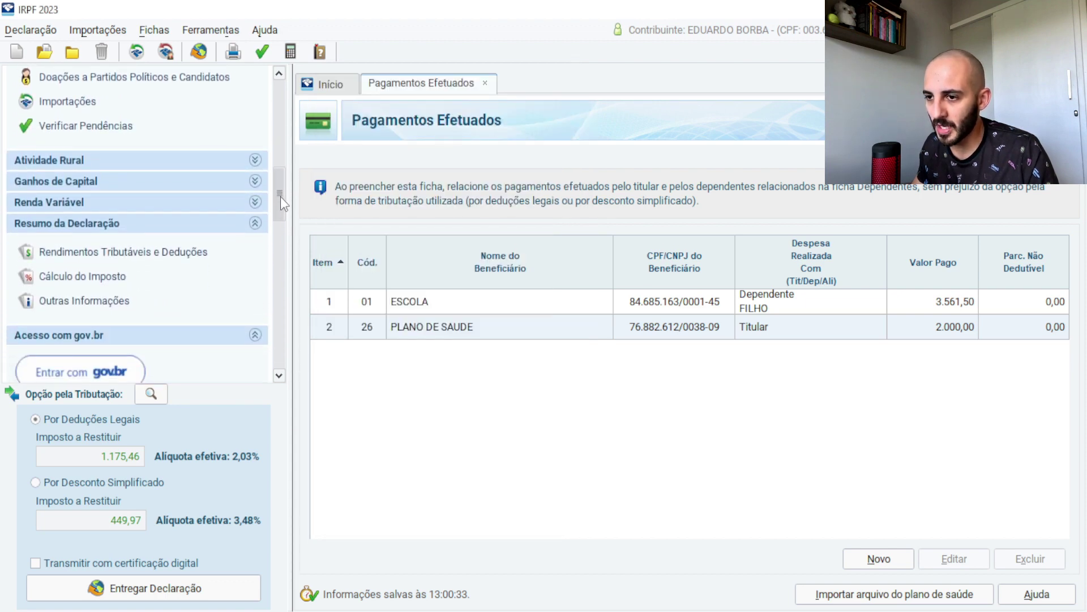
pyautogui.click(99, 277)
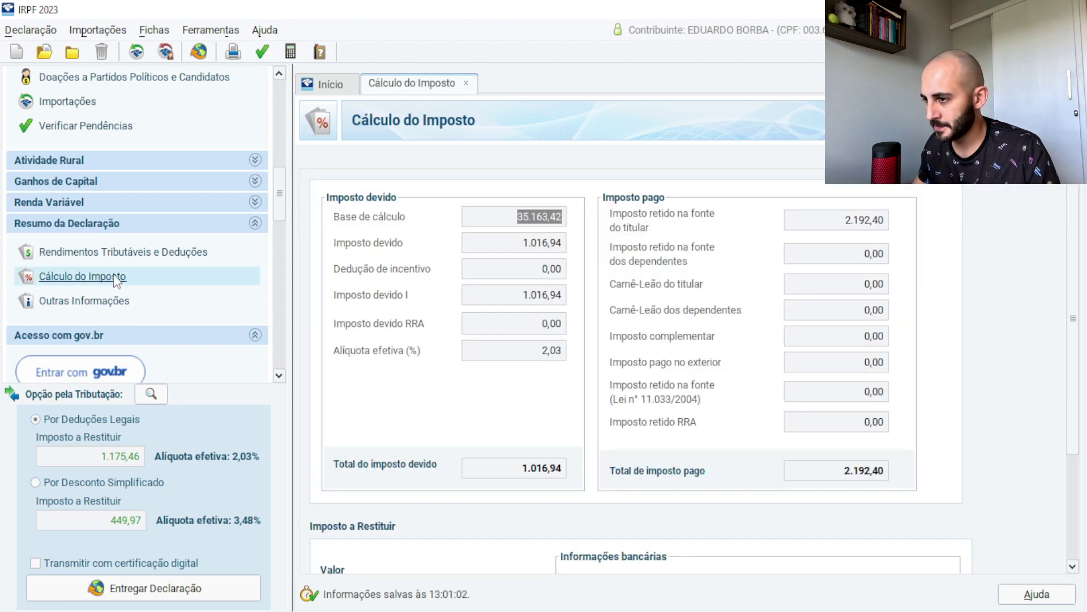
pyautogui.hotkey('alt', 'Tab')
pyautogui.moveTo(442, 93); pyautogui.dragTo(748, 120)
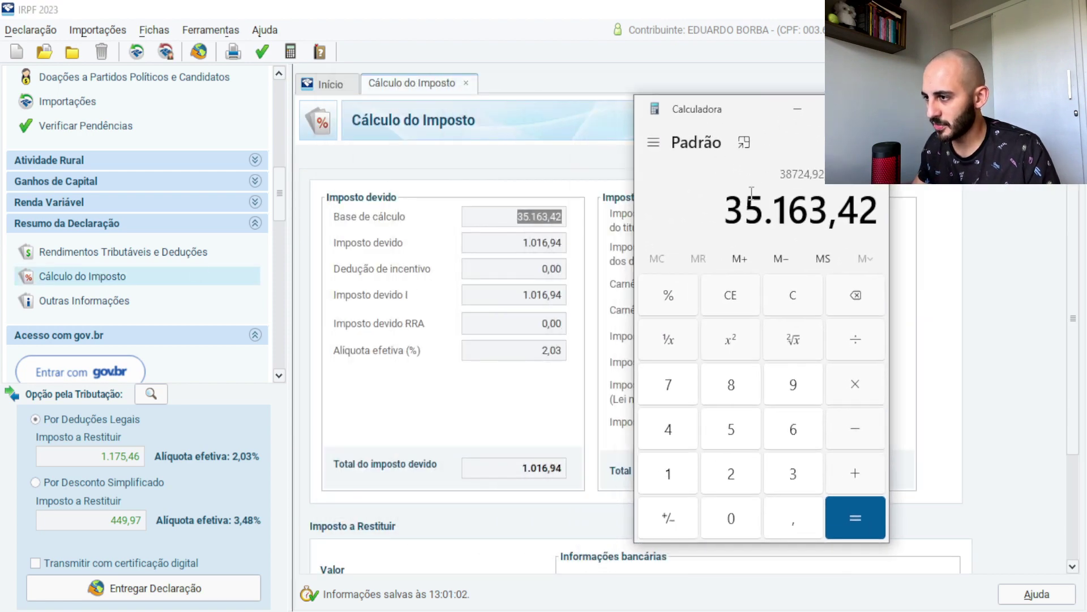
pyautogui.click(798, 110)
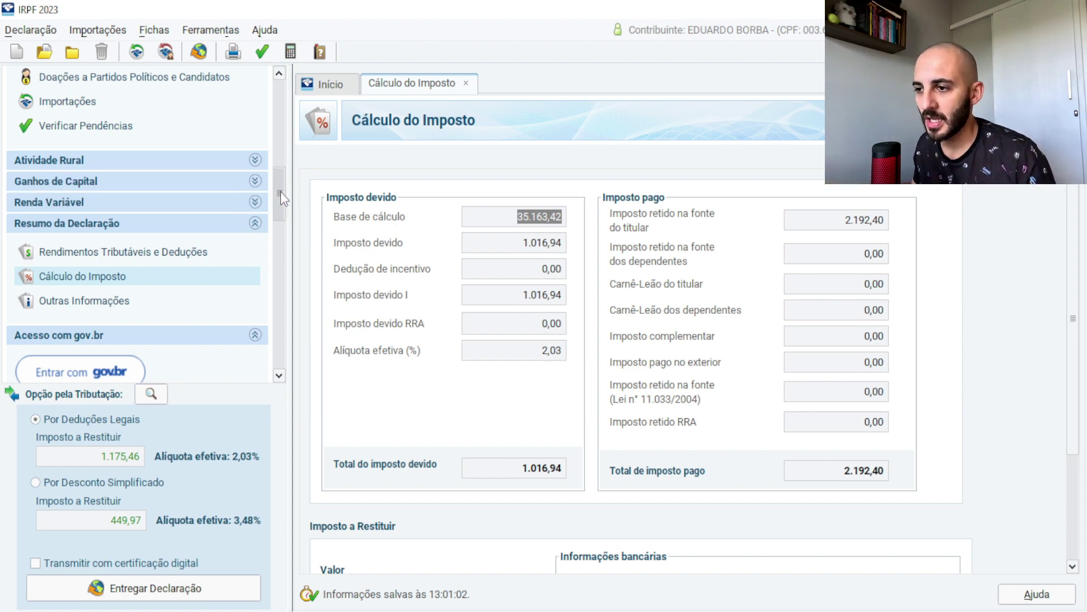
# - Set the refund's Tipo de conta to 4 - Pix in the Informações bancárias of Cálculo do Imposto
pyautogui.moveTo(280, 192); pyautogui.dragTo(282, 198)
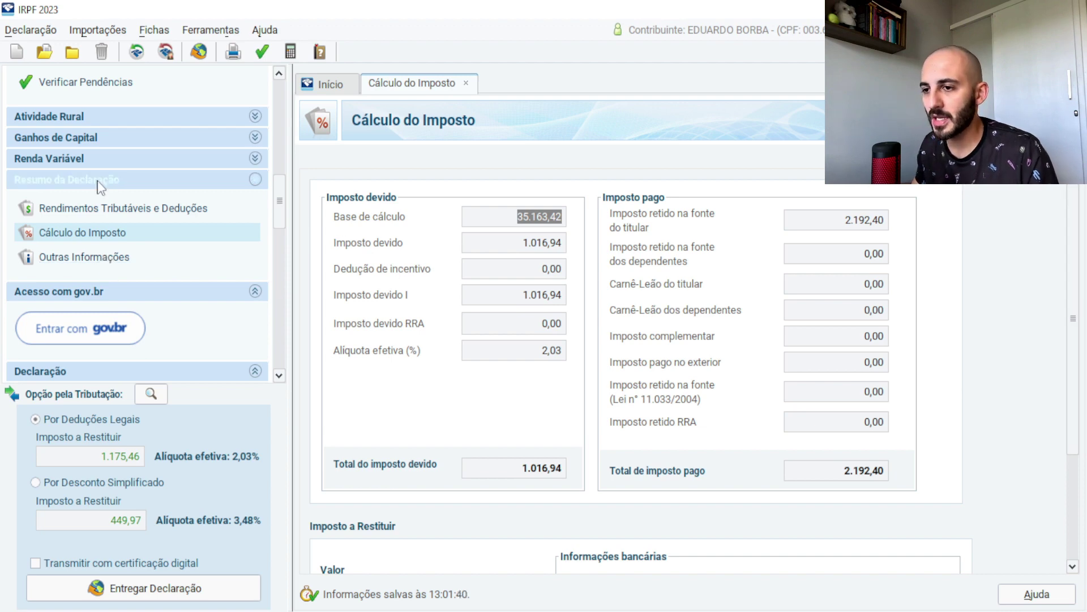
pyautogui.scroll(-3, 1064, 307)
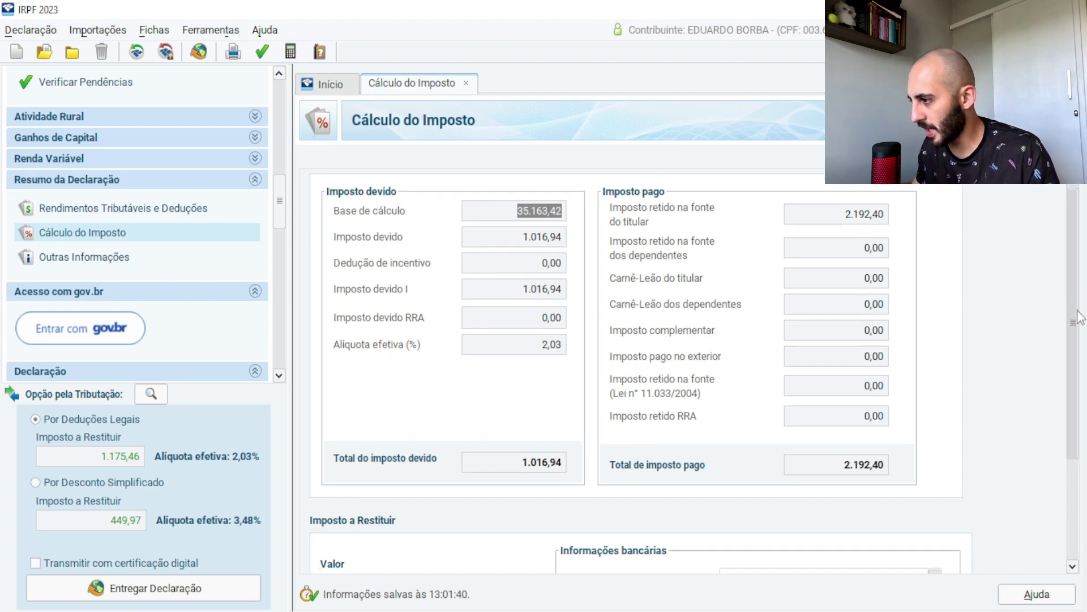
pyautogui.click(934, 430)
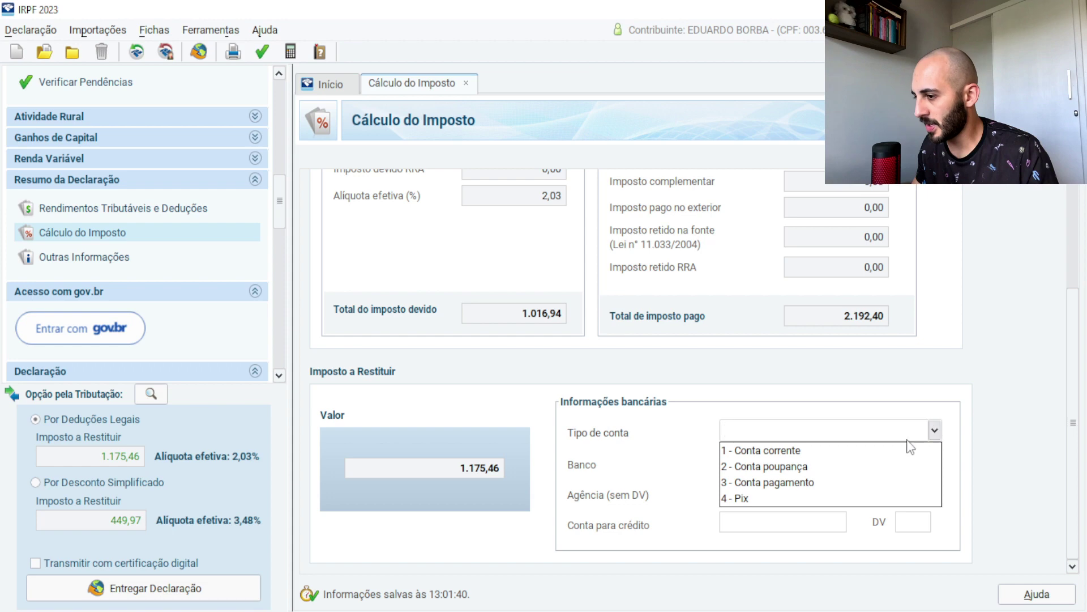
pyautogui.click(776, 499)
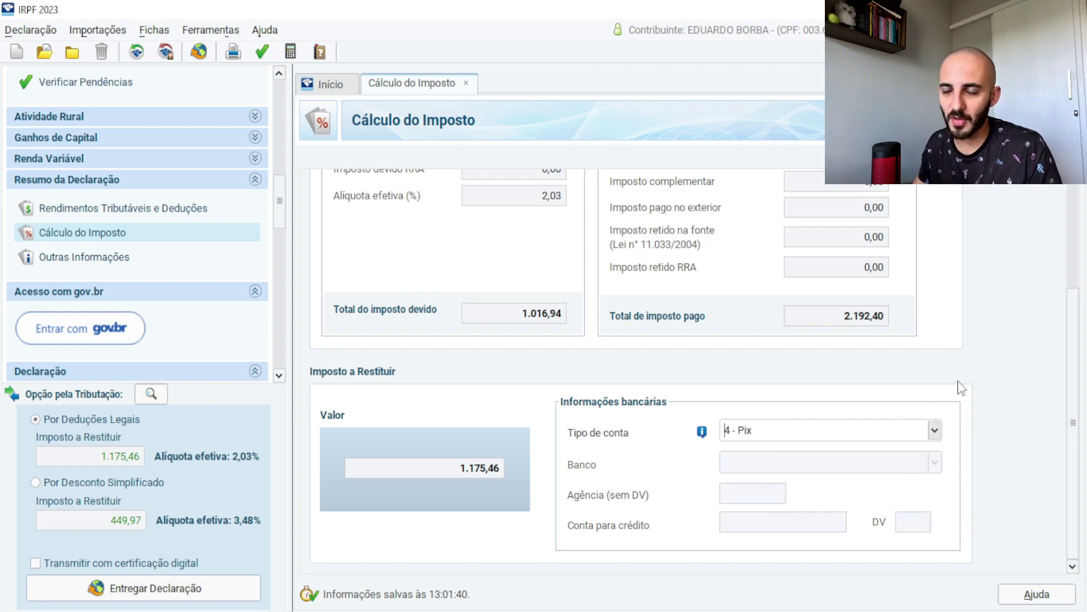
# - Change the refund's Tipo de conta to 1 - Conta corrente
pyautogui.scroll(1, 1079, 395)
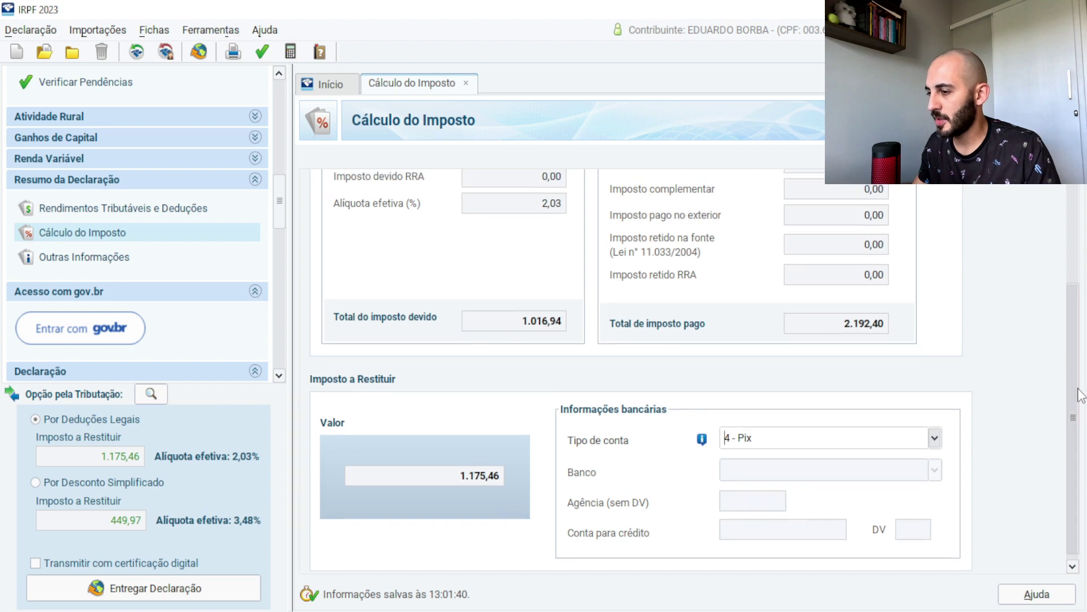
pyautogui.click(935, 438)
pyautogui.click(762, 454)
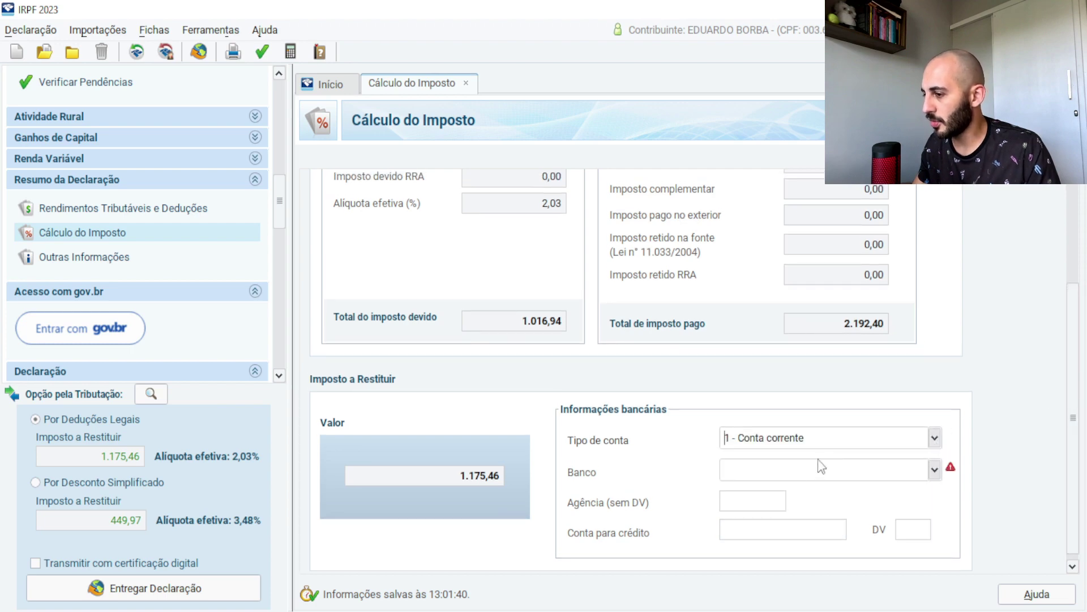
# - View the available options for the refund's Banco without choosing one, and set Tipo de conta to 4 - Pix
pyautogui.click(935, 470)
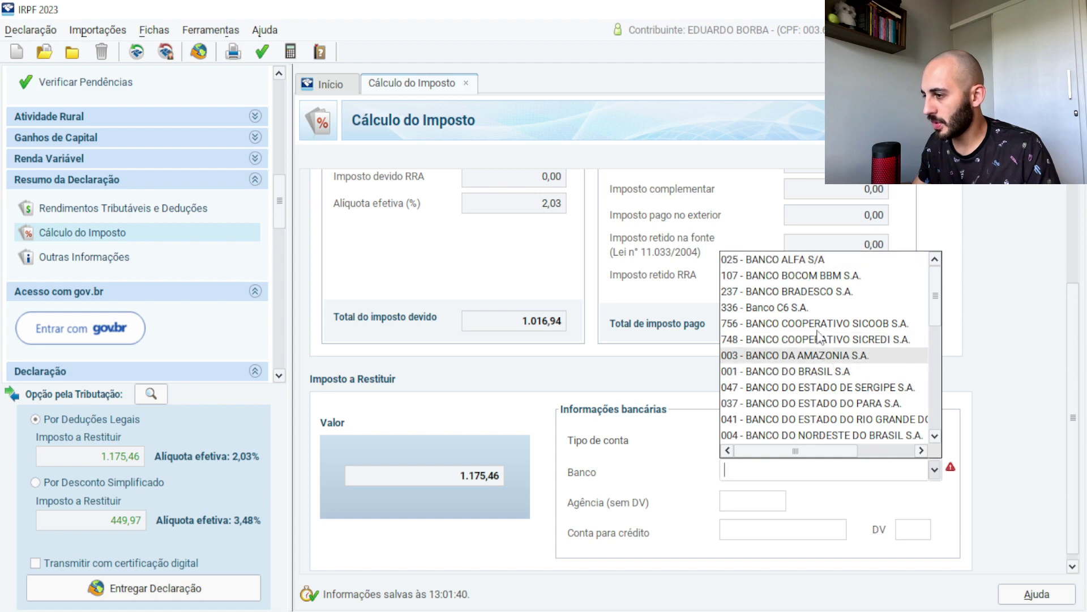
pyautogui.click(961, 365)
pyautogui.click(936, 438)
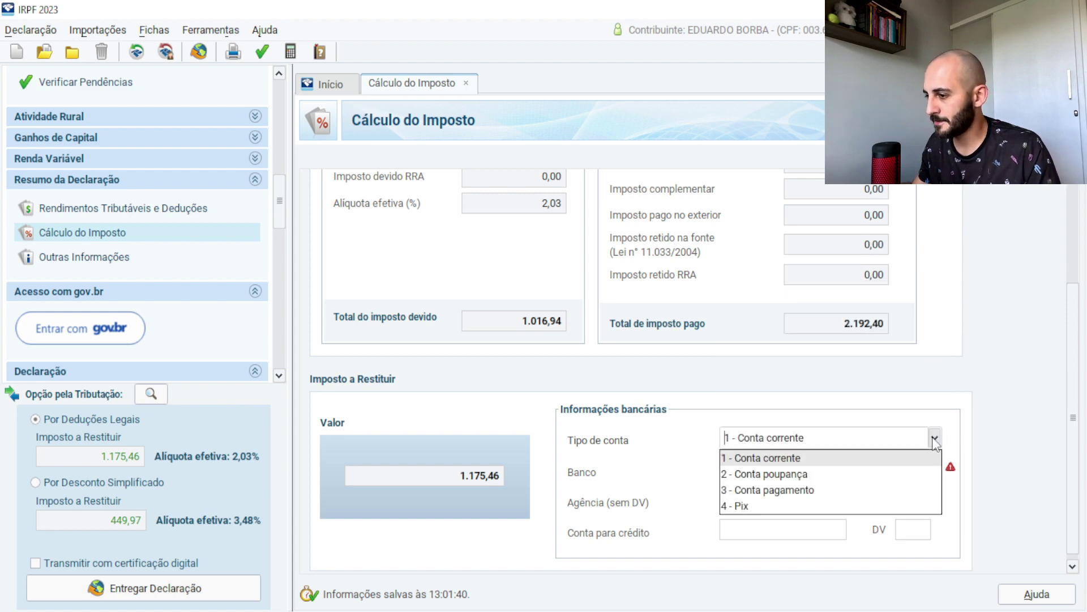
pyautogui.click(784, 505)
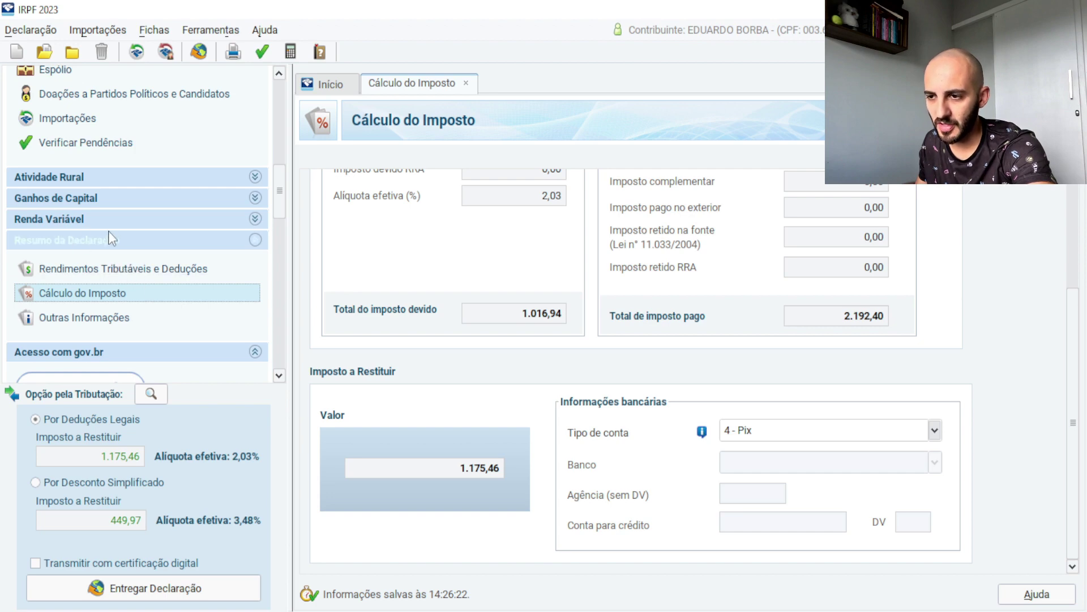
# - Open Rendimentos Tributáveis e Deduções in the Resumo da Declaração and examine the taxable income, each deduction and their totals
pyautogui.click(102, 274)
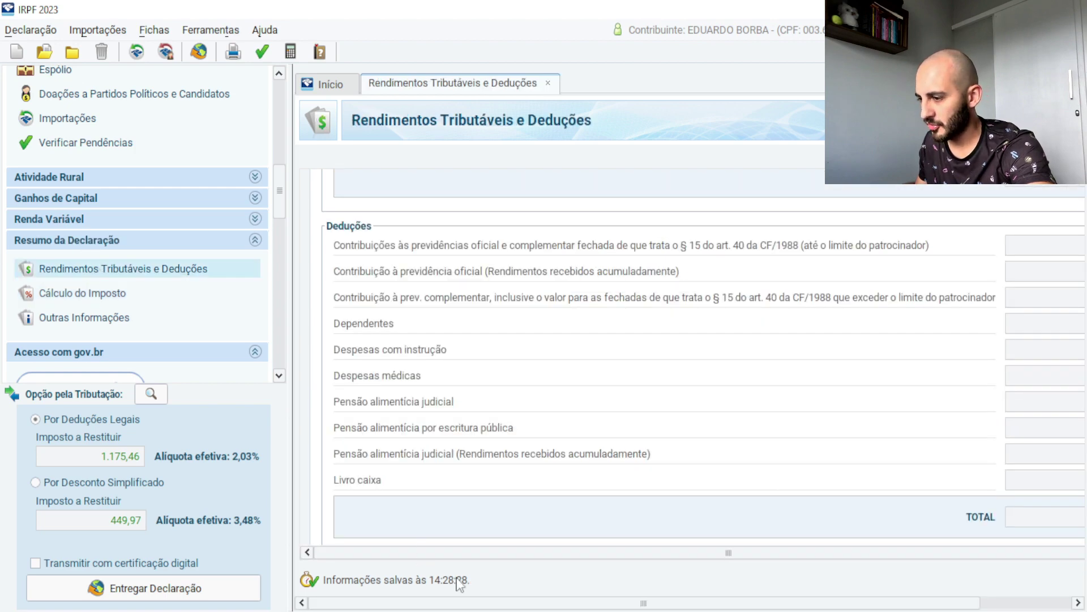
pyautogui.moveTo(464, 603); pyautogui.dragTo(1008, 485)
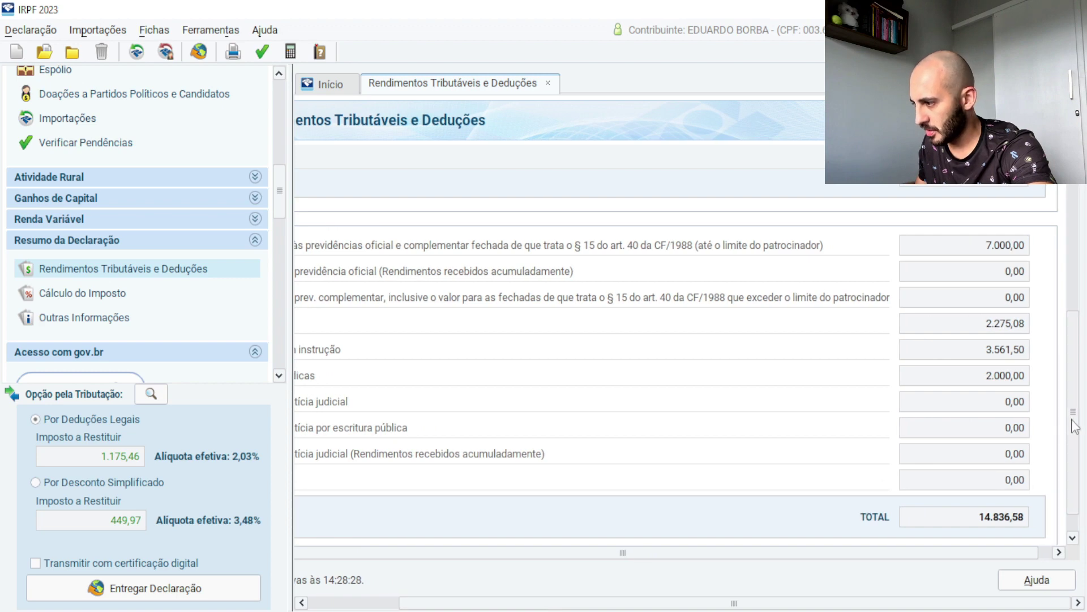
pyautogui.moveTo(1076, 426); pyautogui.dragTo(1075, 291)
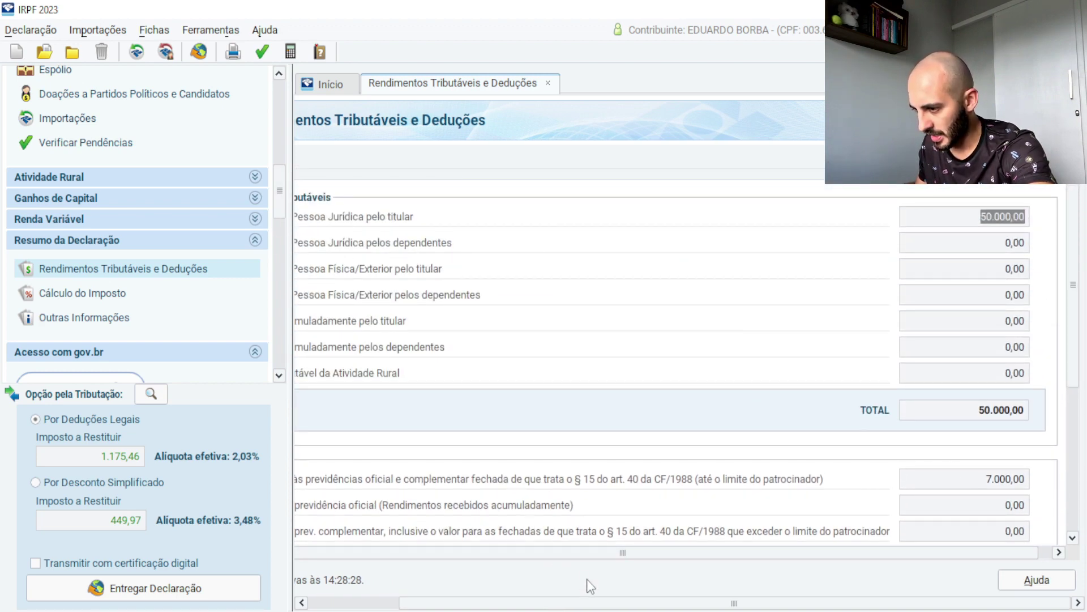
pyautogui.moveTo(560, 603); pyautogui.dragTo(1044, 370)
pyautogui.moveTo(1083, 294); pyautogui.dragTo(1083, 406)
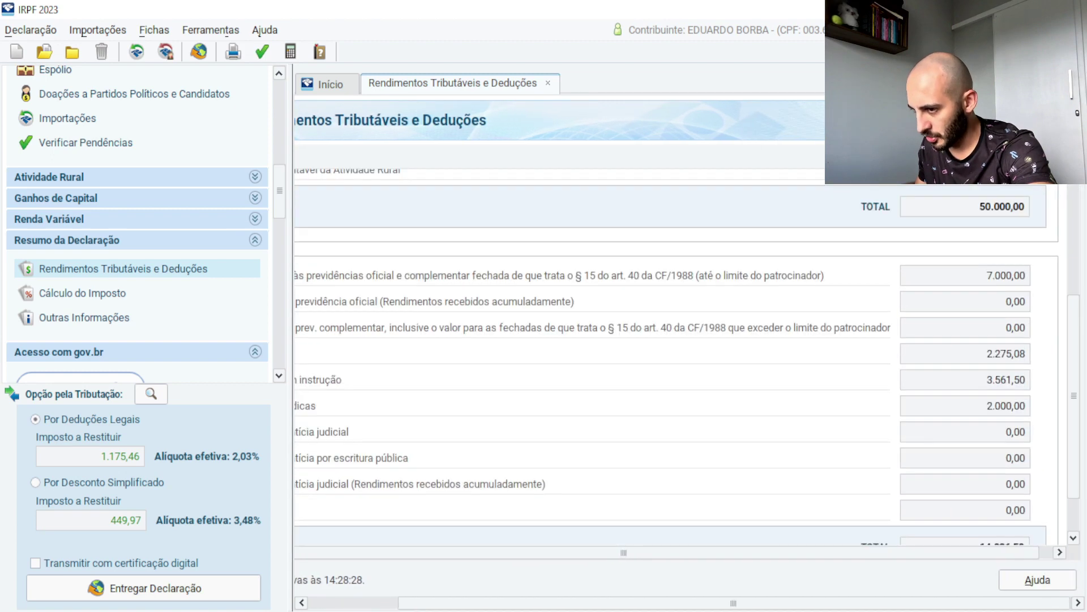
pyautogui.moveTo(742, 604); pyautogui.dragTo(792, 606)
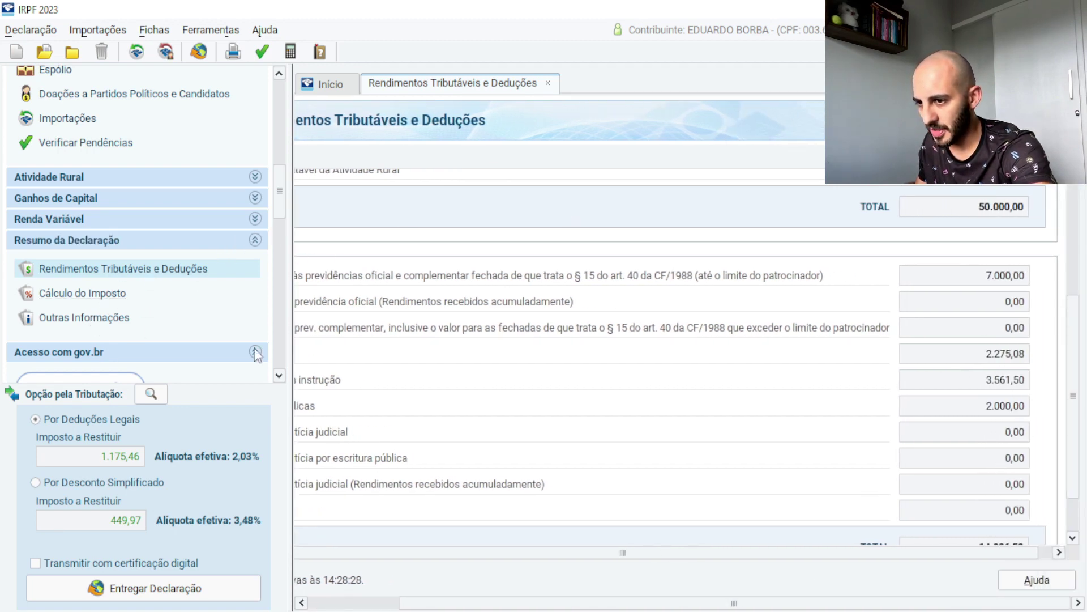
pyautogui.moveTo(1072, 342); pyautogui.dragTo(1072, 371)
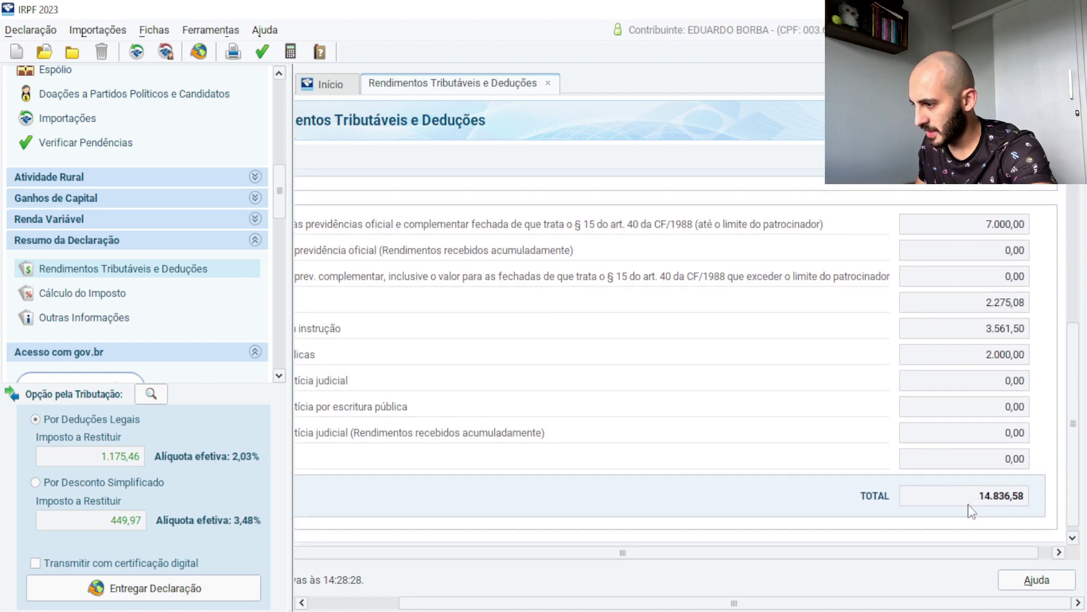